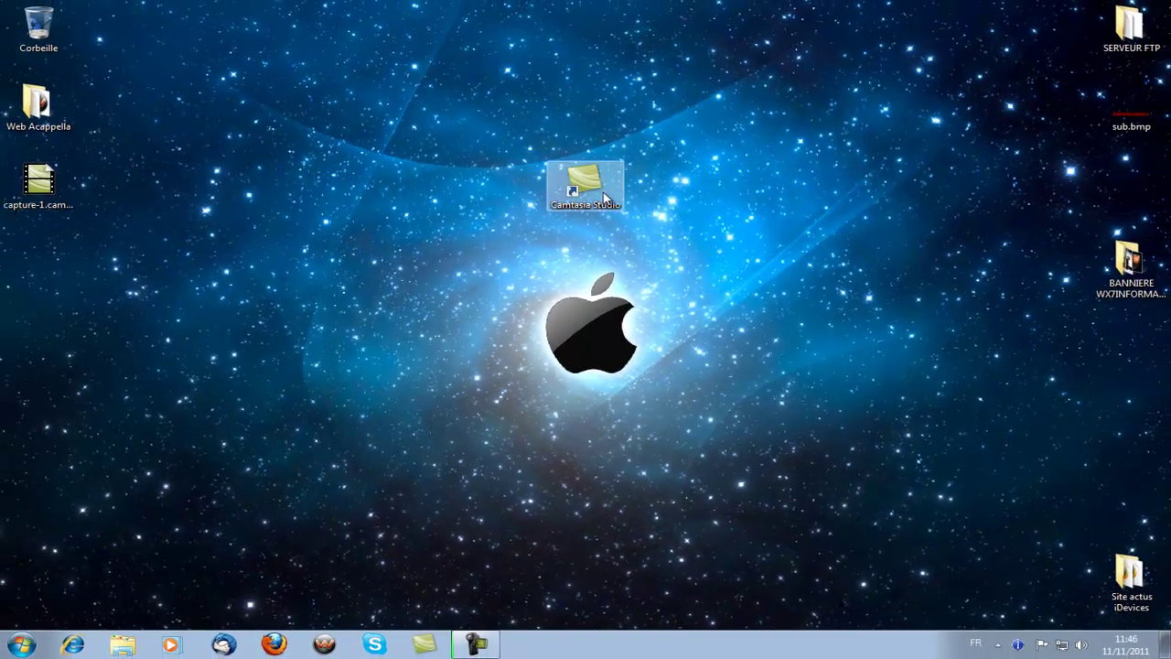
Launch Camtasia Studio, dismiss its welcome dialog and show the main window maximized
double_click(589, 195)
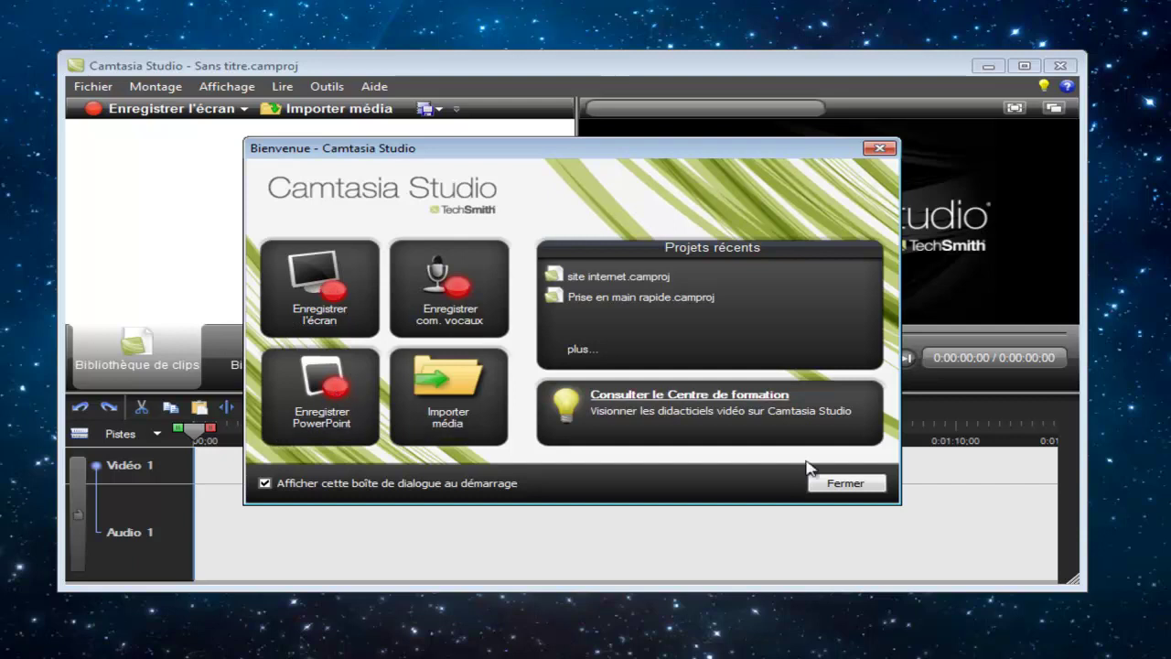
click(857, 482)
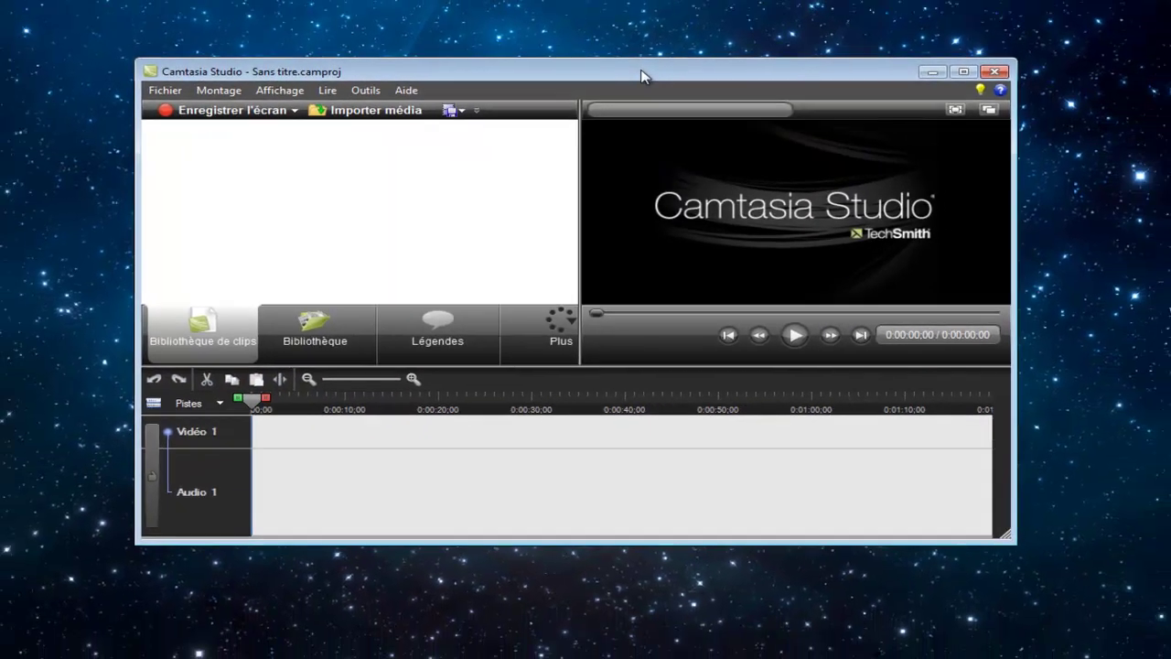
double_click(651, 66)
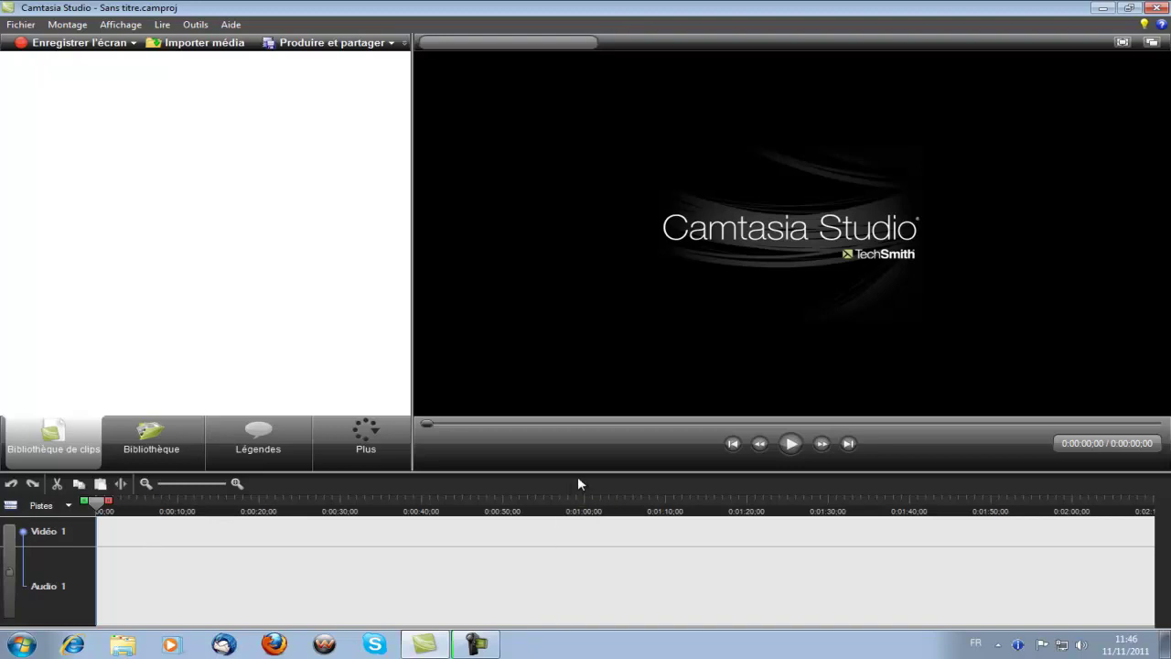
click(368, 450)
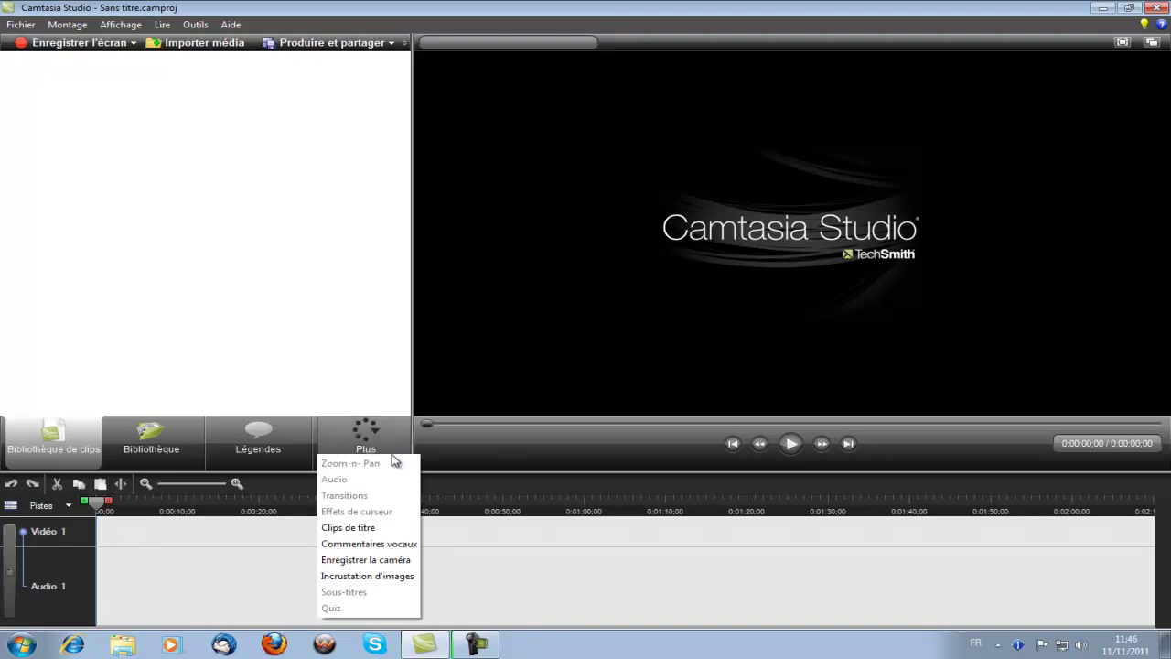
click(356, 394)
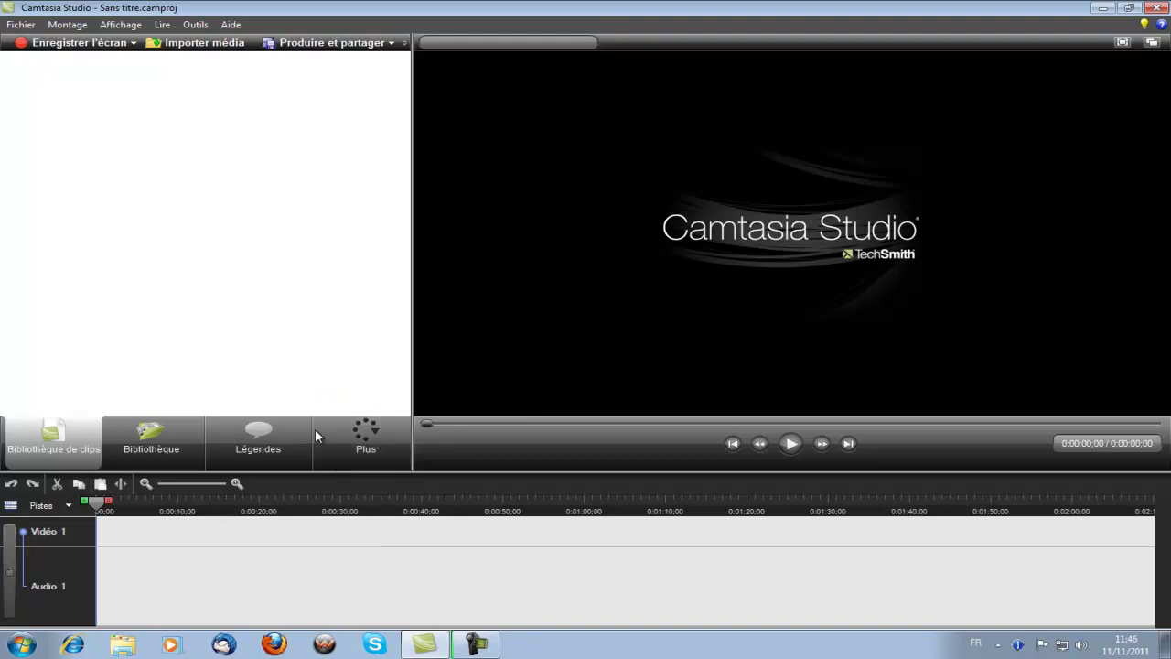
View Capture.JPG and the images that follow it in the Images library, ending with the viewer and folder closed
double_click(128, 9)
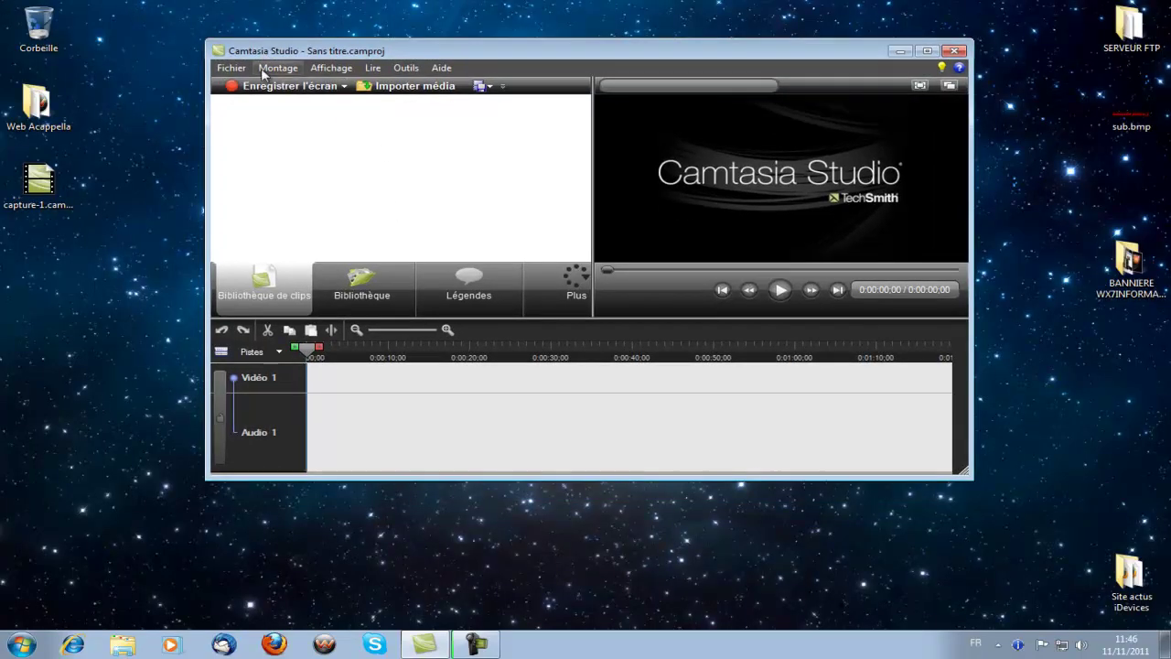
key(super)
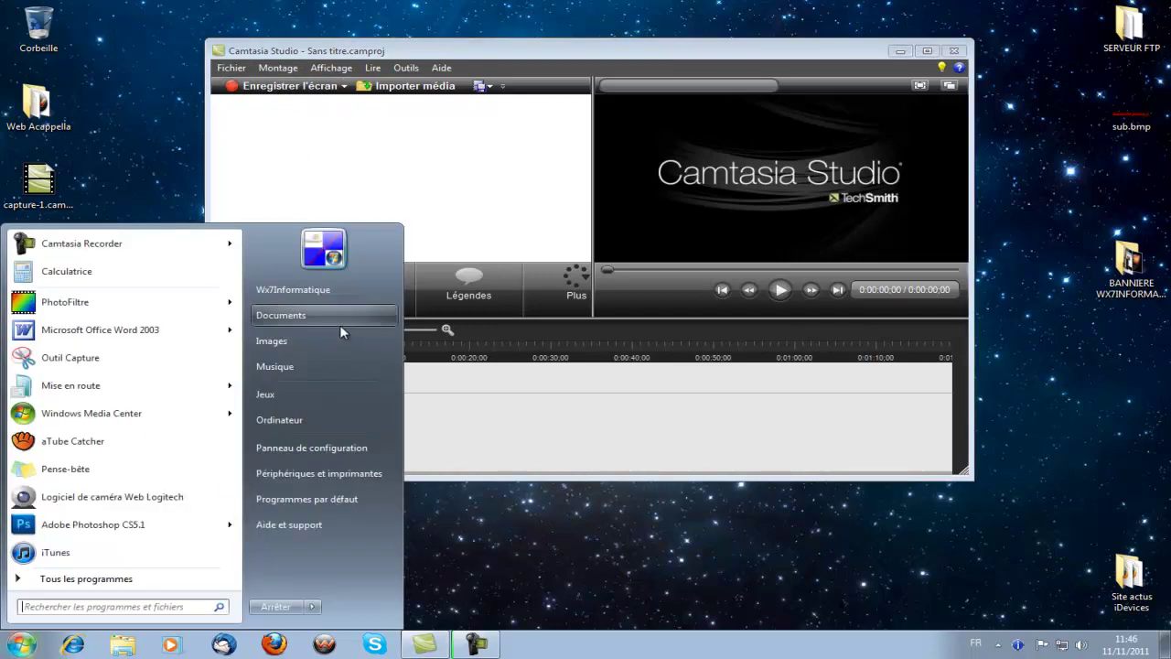
click(337, 344)
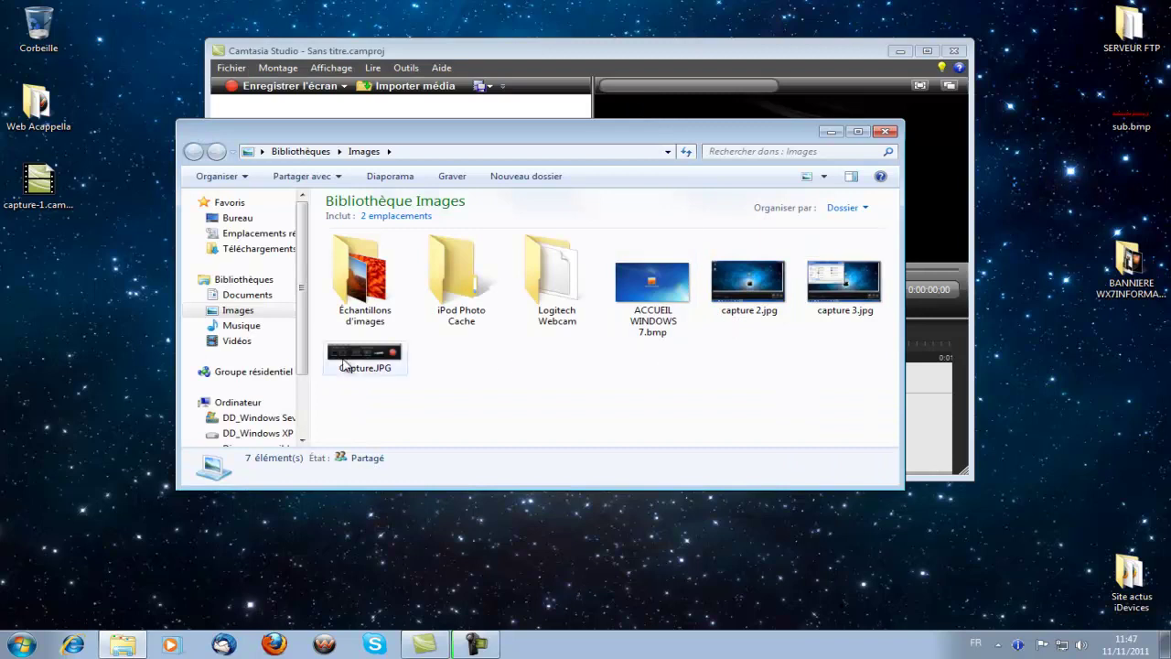
double_click(405, 350)
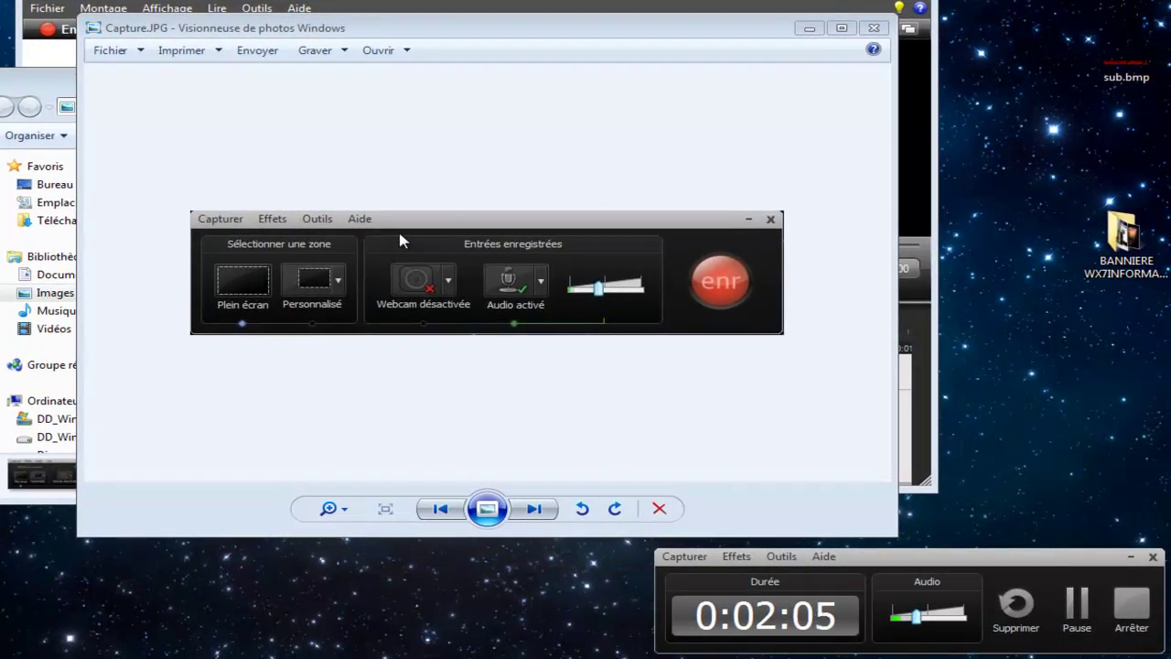
click(539, 513)
click(538, 513)
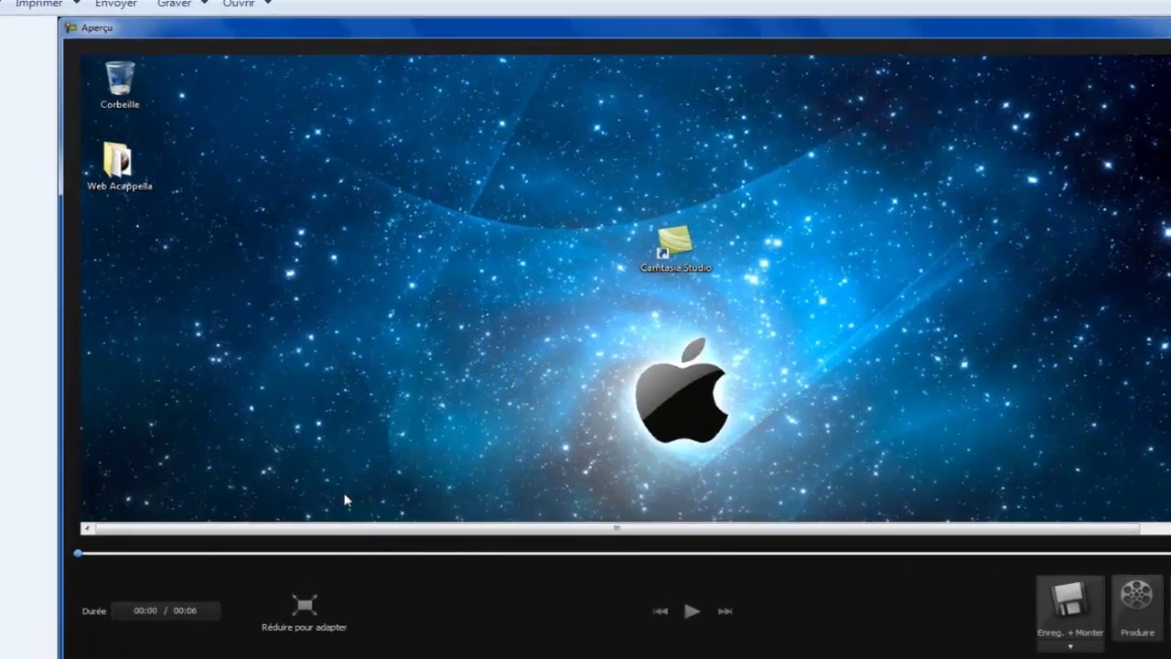
click(964, 551)
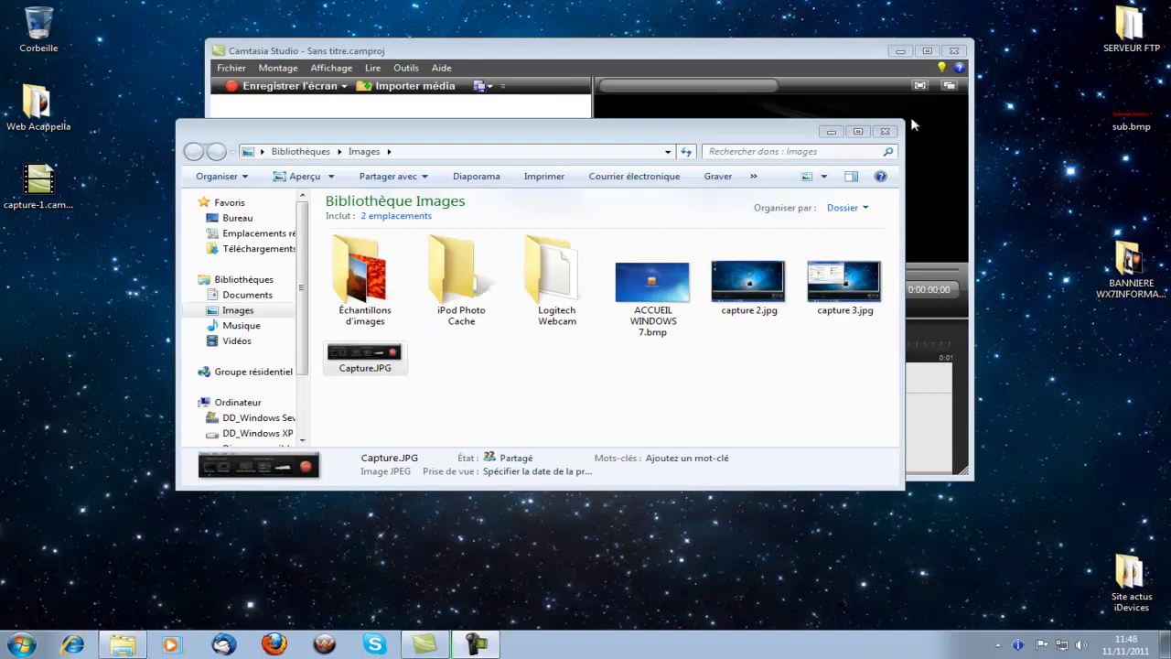
click(884, 131)
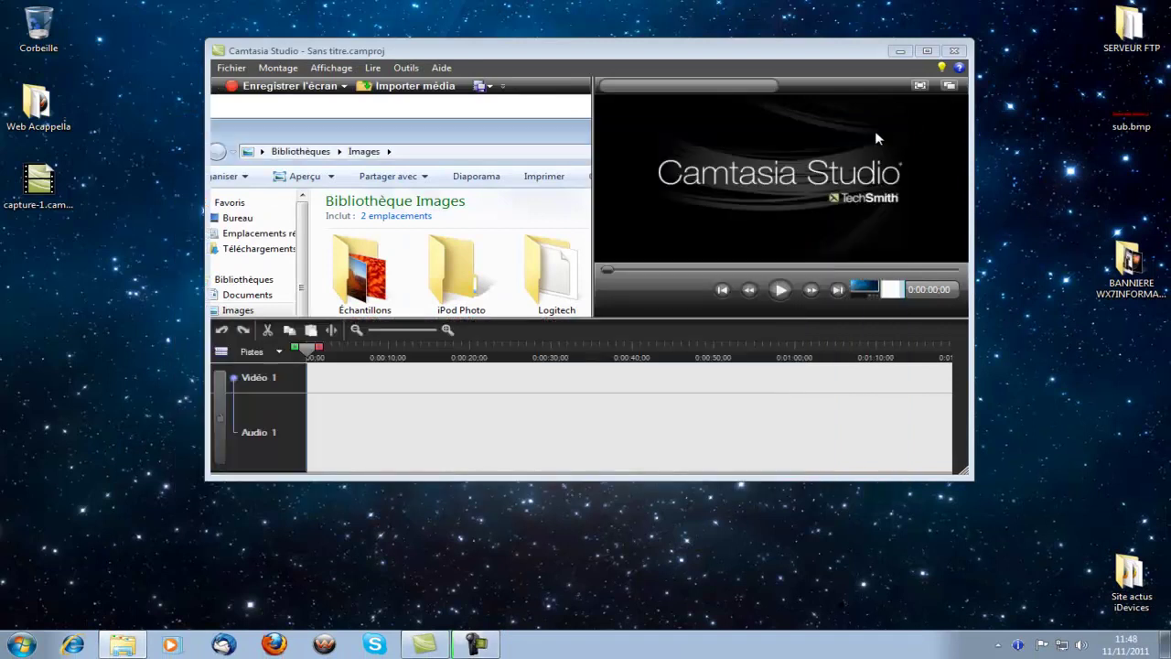
Import capture-1.camrec from the desktop into the clip library of the maximized Camtasia Studio project
double_click(350, 53)
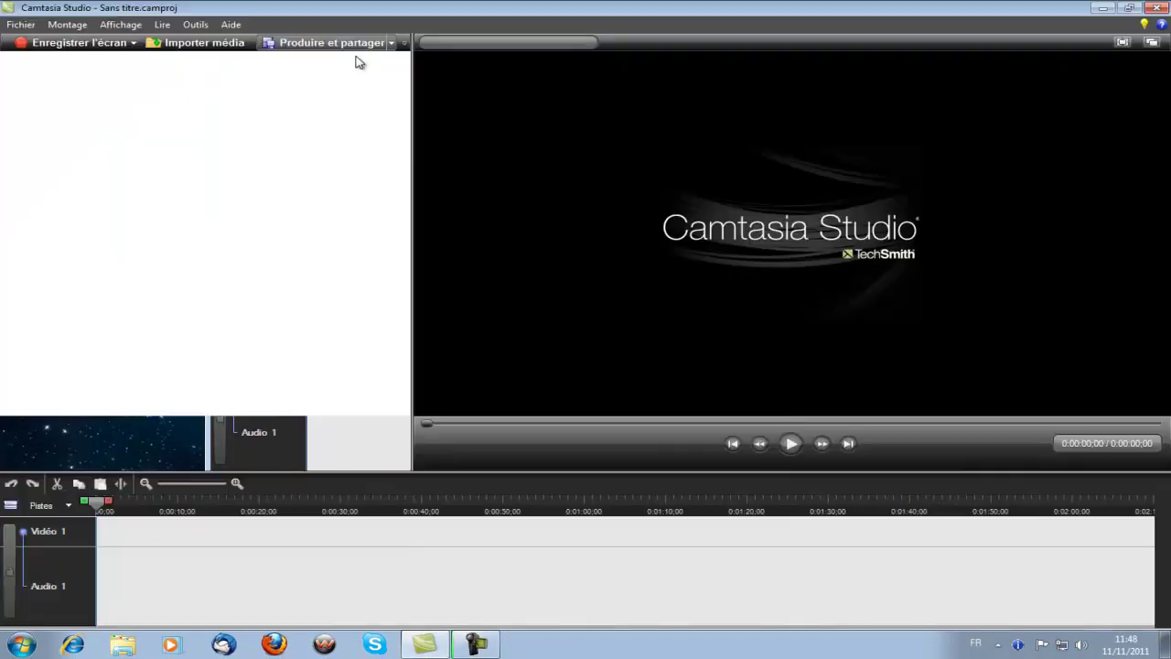
click(202, 44)
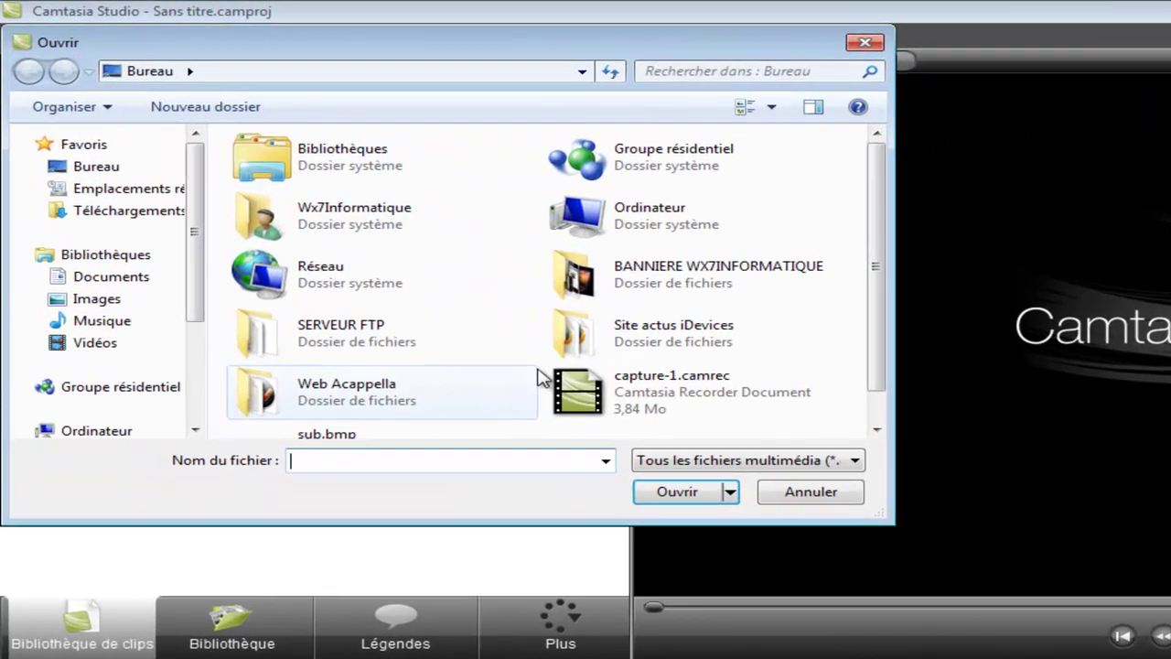
click(578, 392)
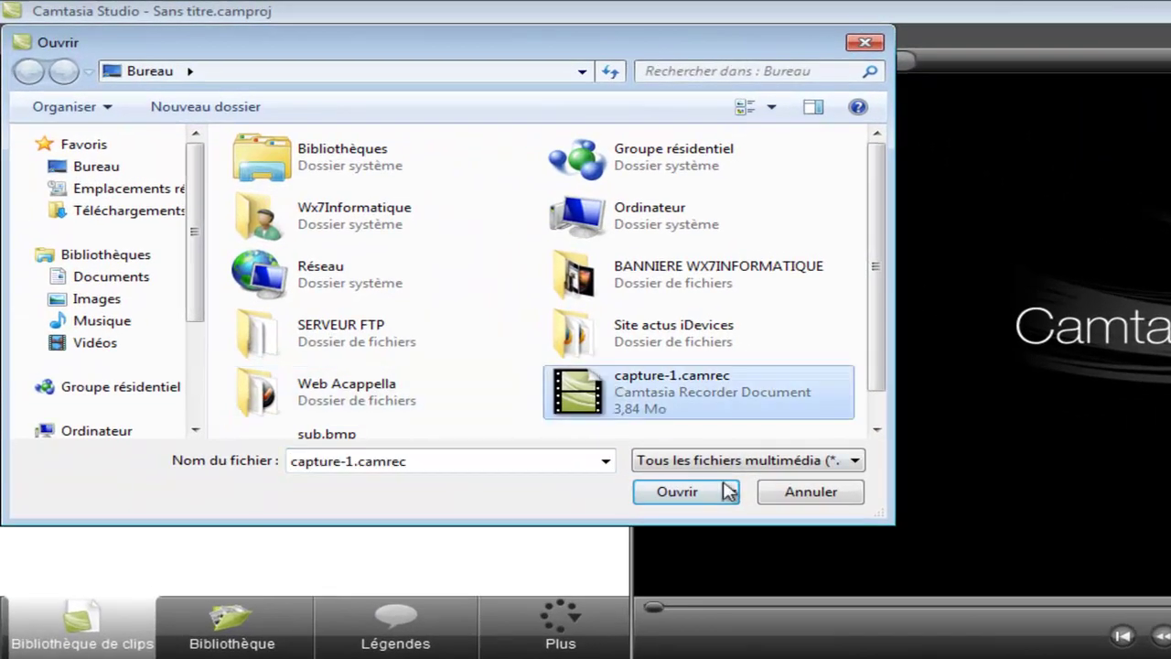
click(723, 492)
Place the capture-1.camrec clip at the start of the Vidéo 1 track with video dimensions of 1280 x 720 (YouTube et HD)
click(41, 143)
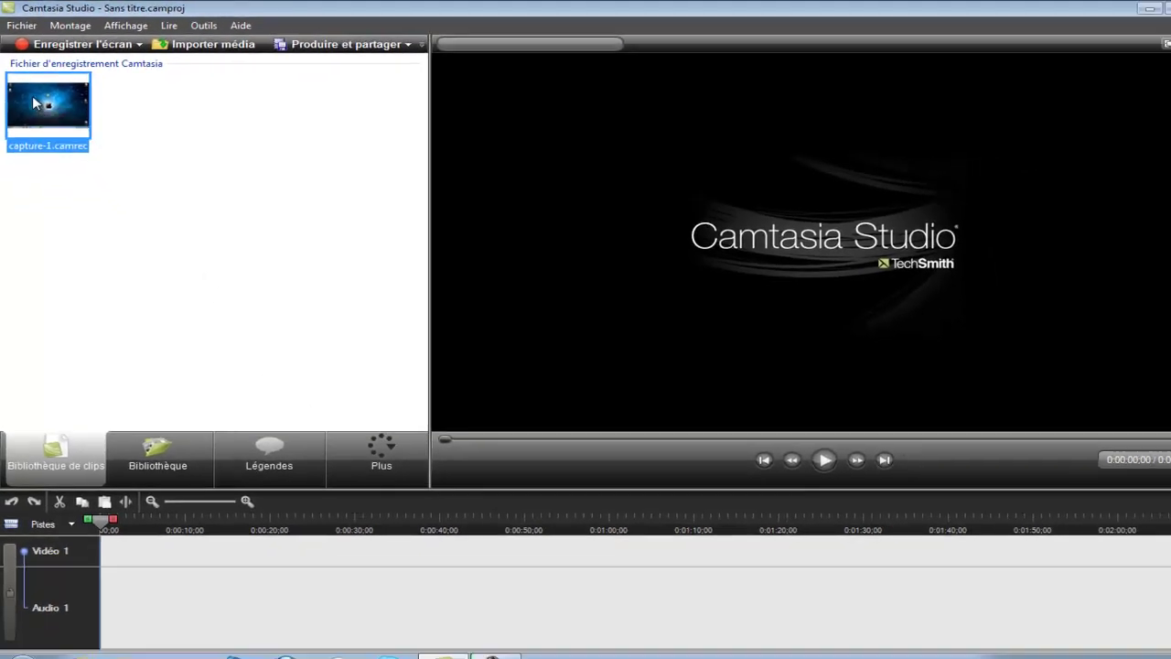
drag(34, 103, 117, 553)
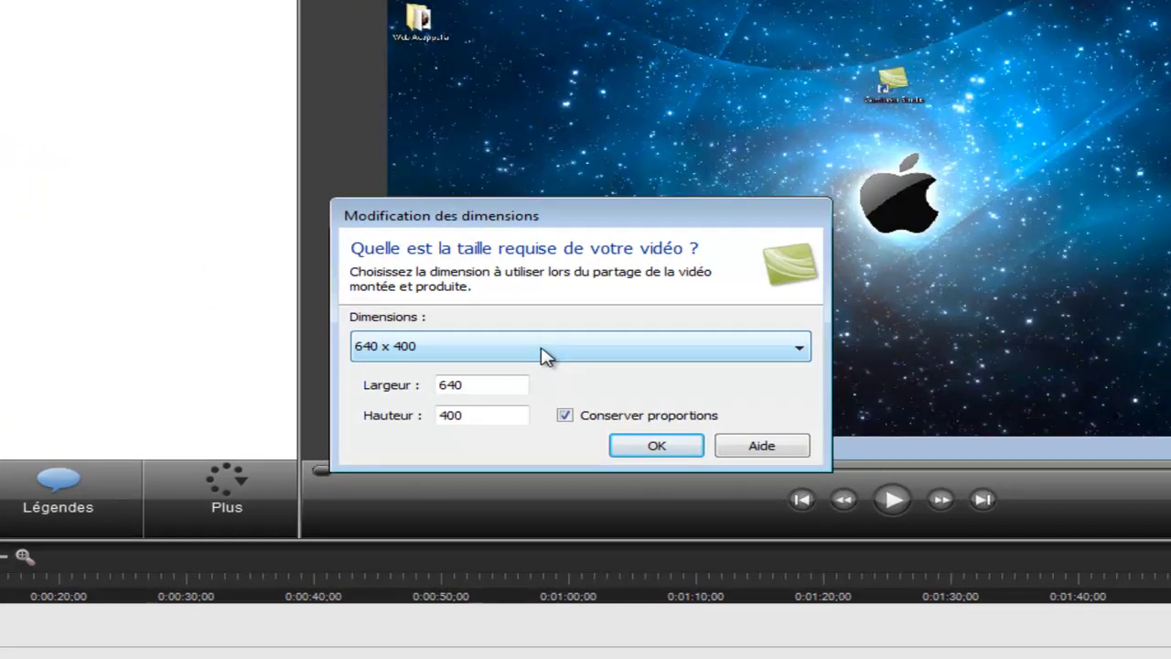
click(551, 348)
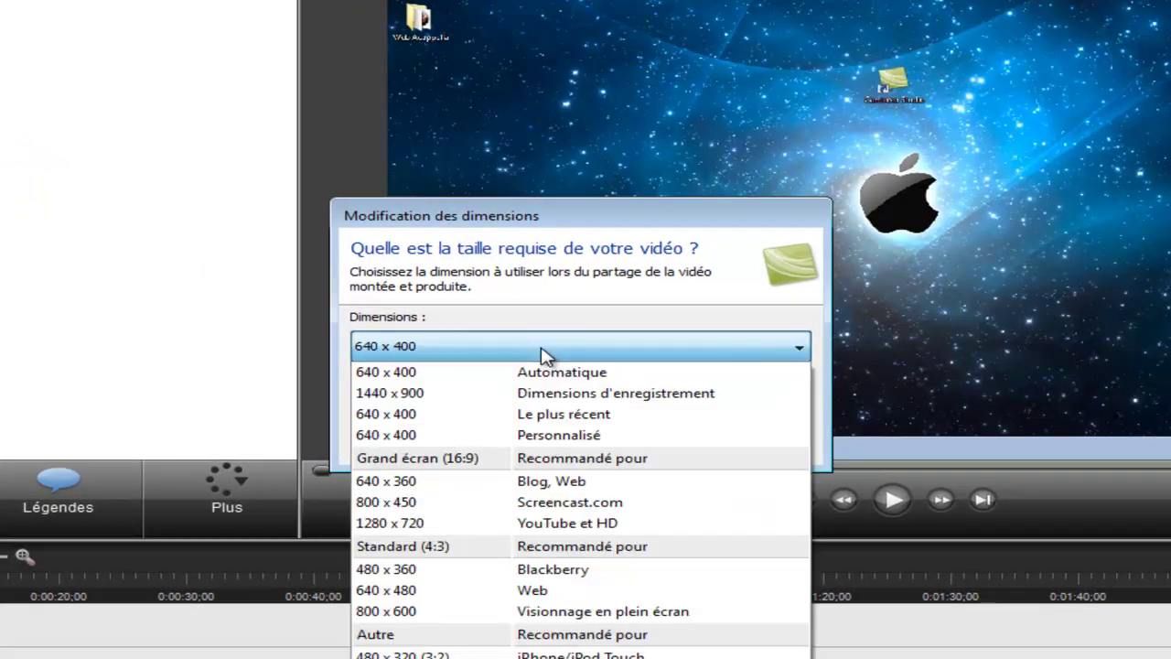
click(511, 527)
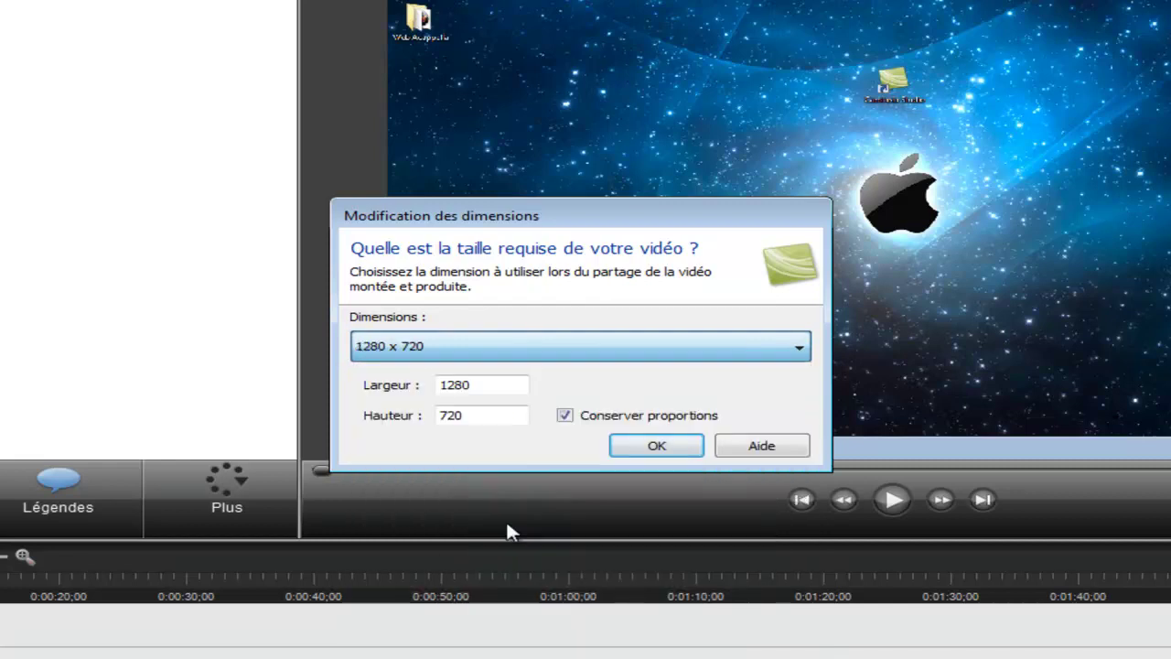
click(651, 445)
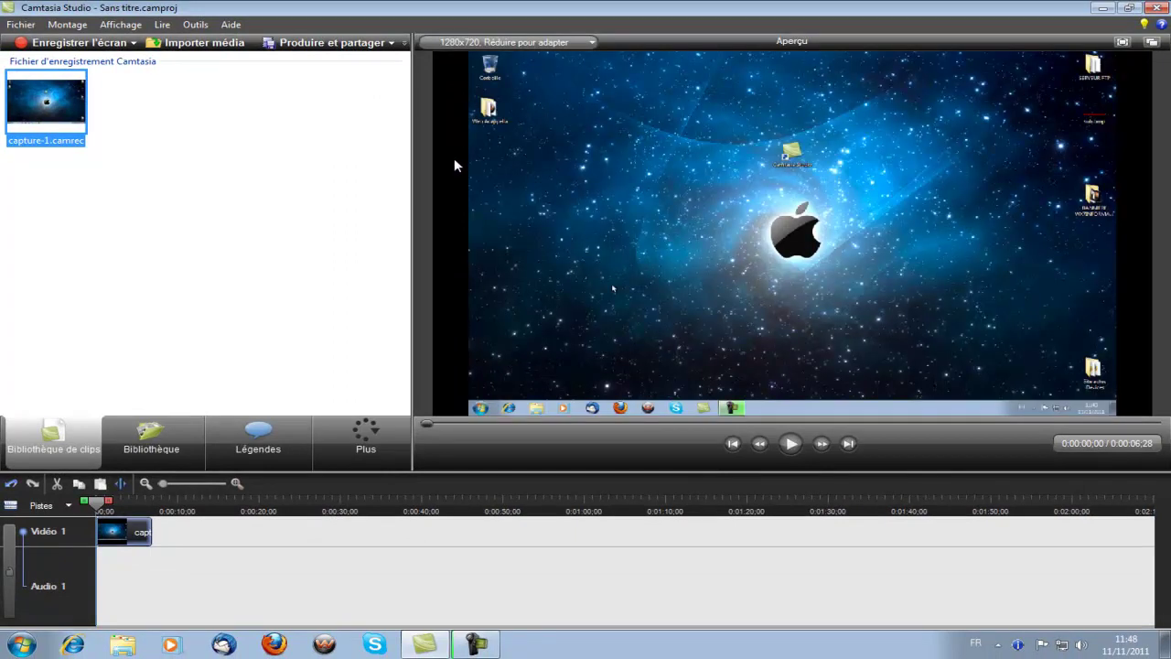
Snap the Zoom-n-Pan frame to the edges of the video at the start of the clip
click(369, 448)
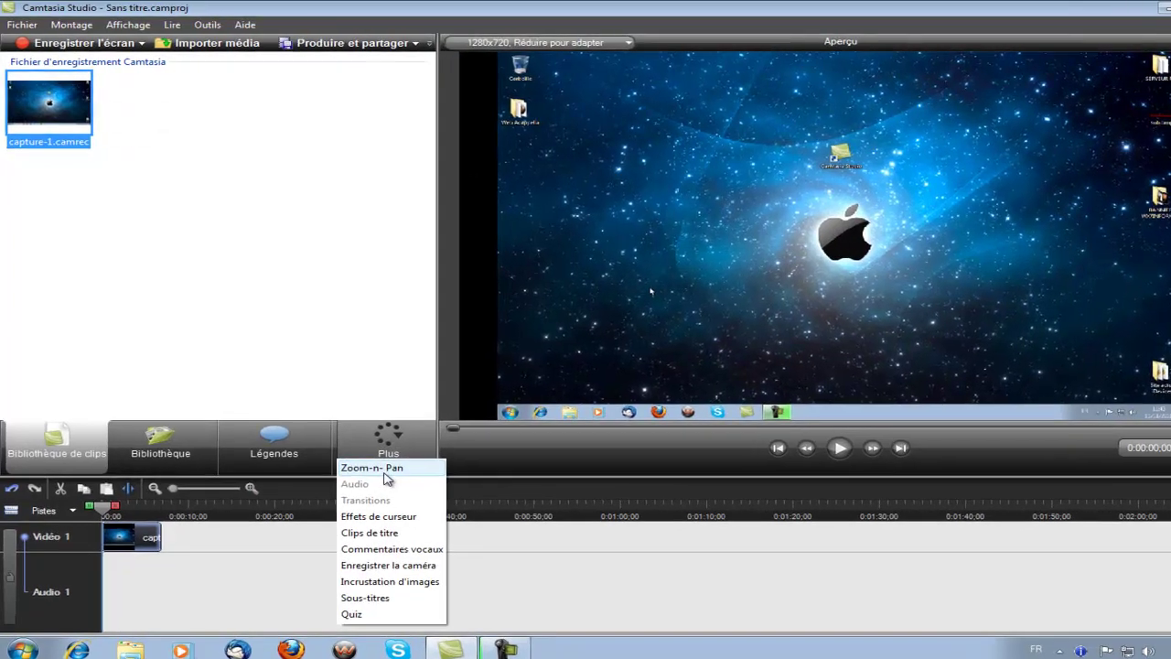
click(364, 472)
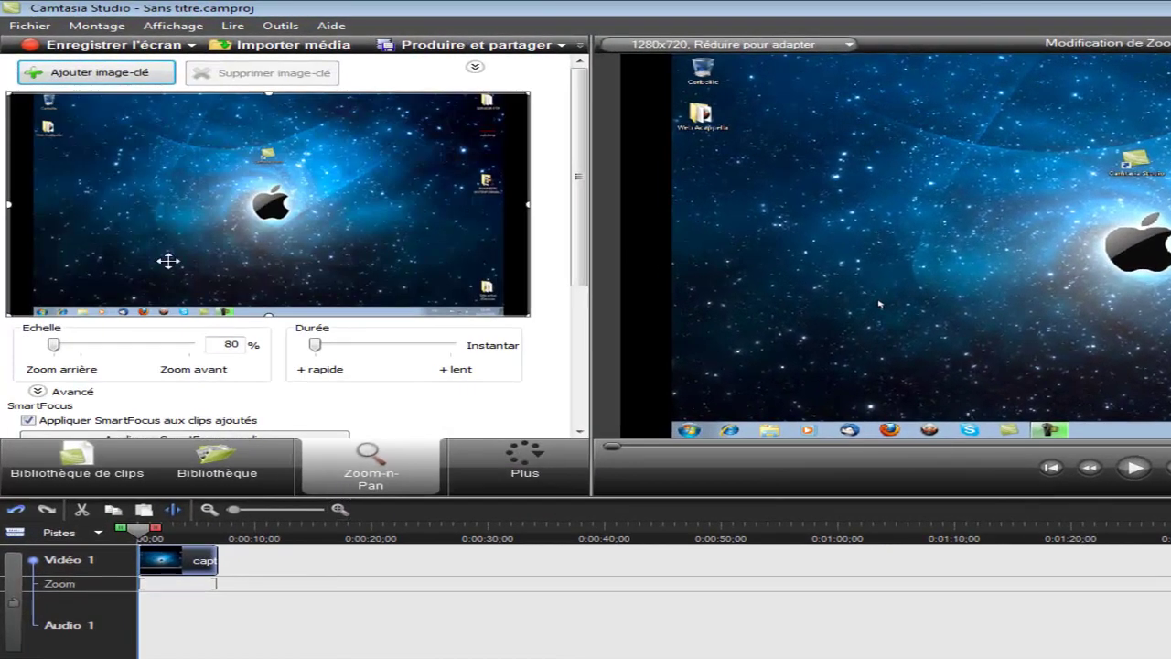
right_click(163, 161)
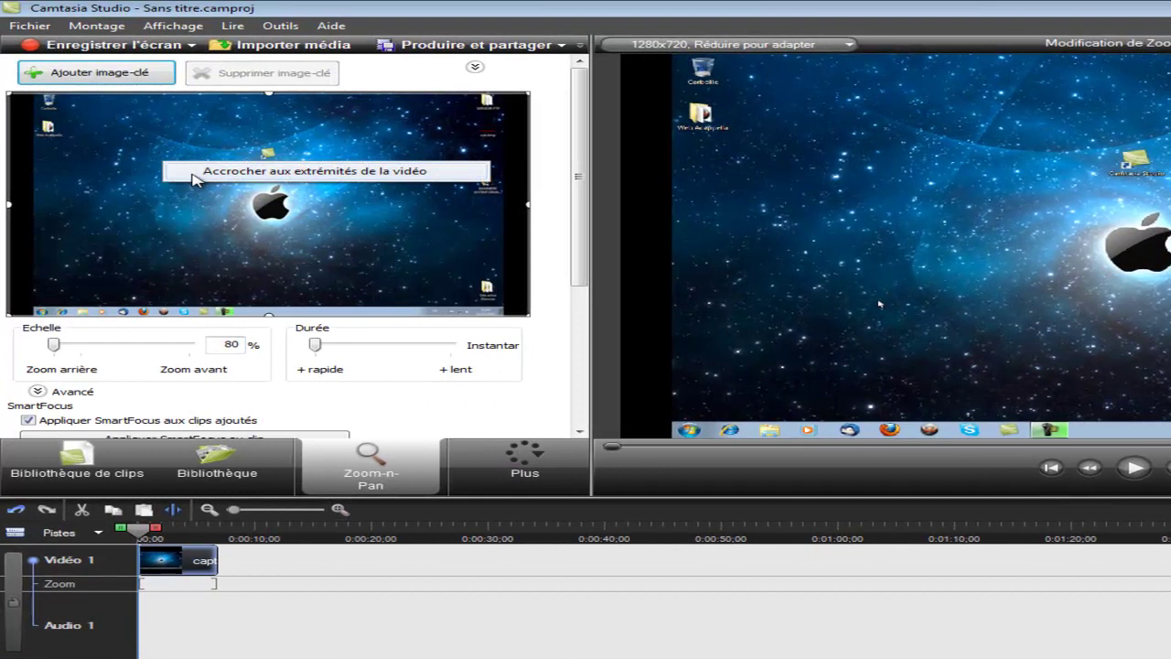
click(194, 176)
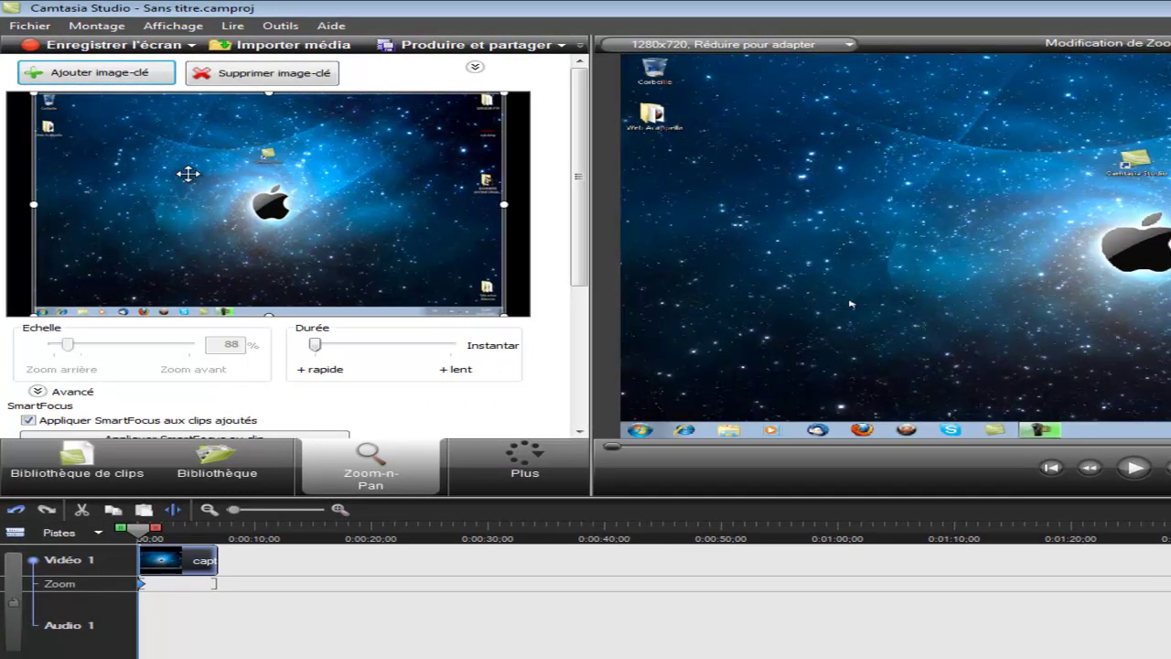
Add a zoom keyframe at about 0:00:00;27 that frames the recorded desktop's upper-left area at about 202 %
click(1135, 467)
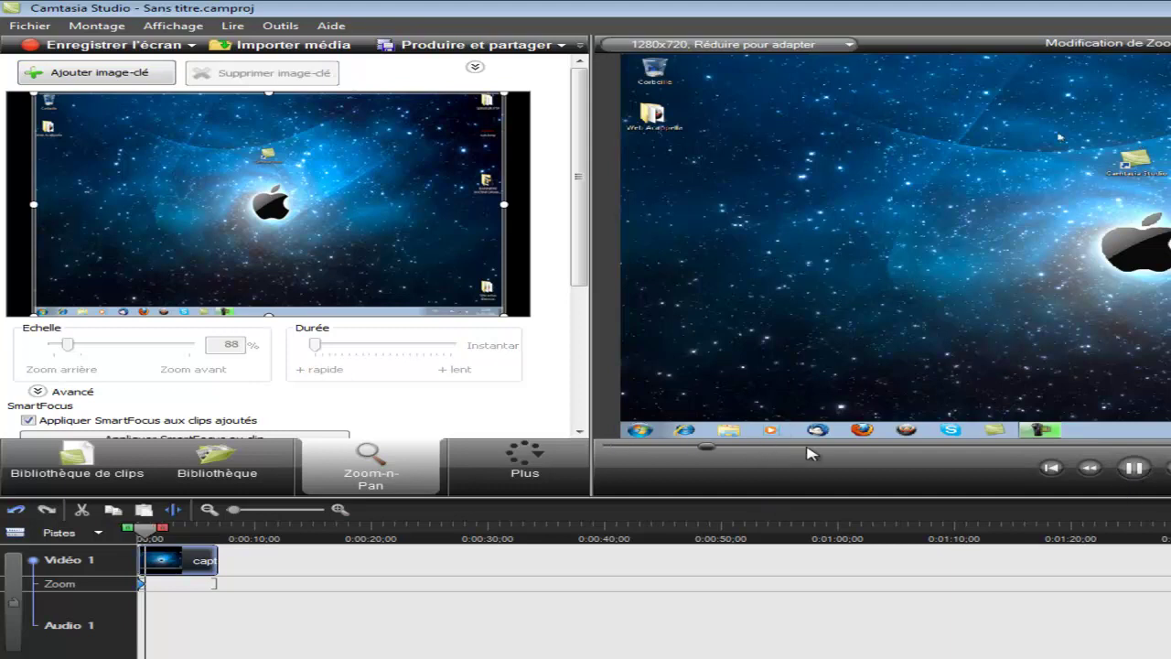
click(1135, 468)
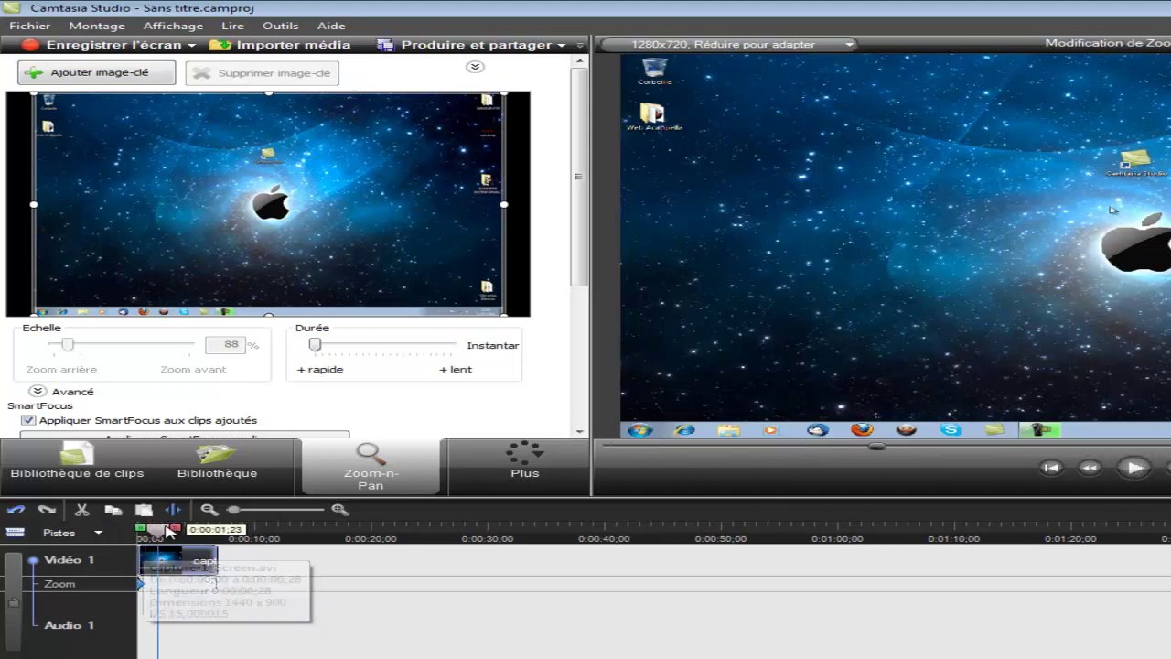
click(141, 582)
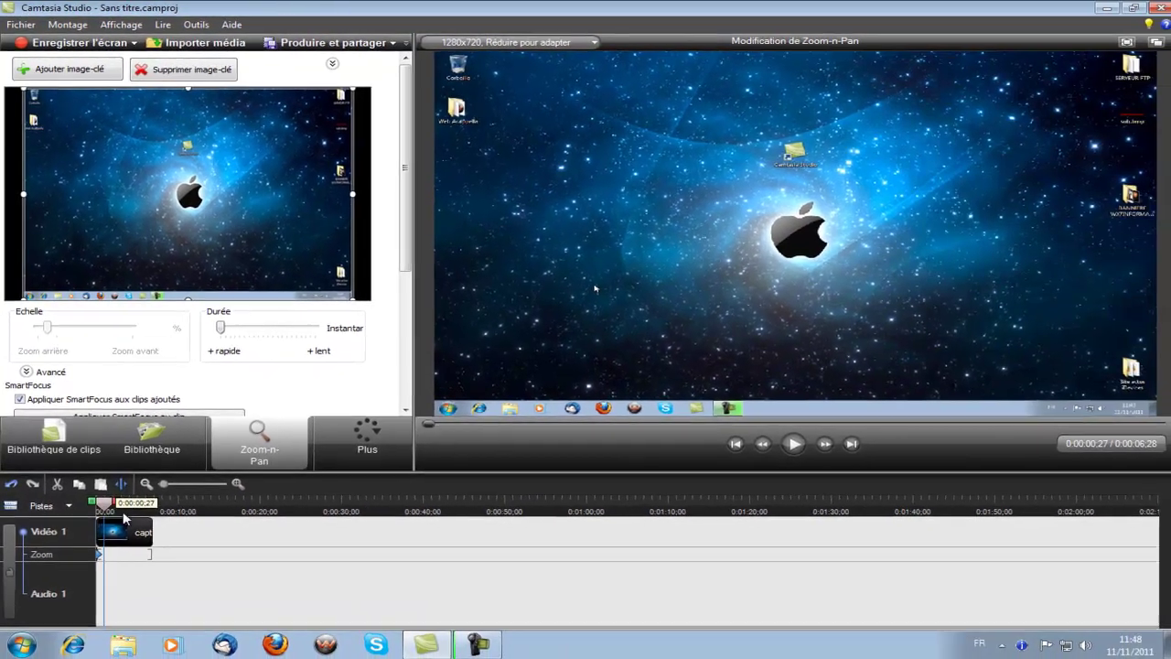
click(183, 585)
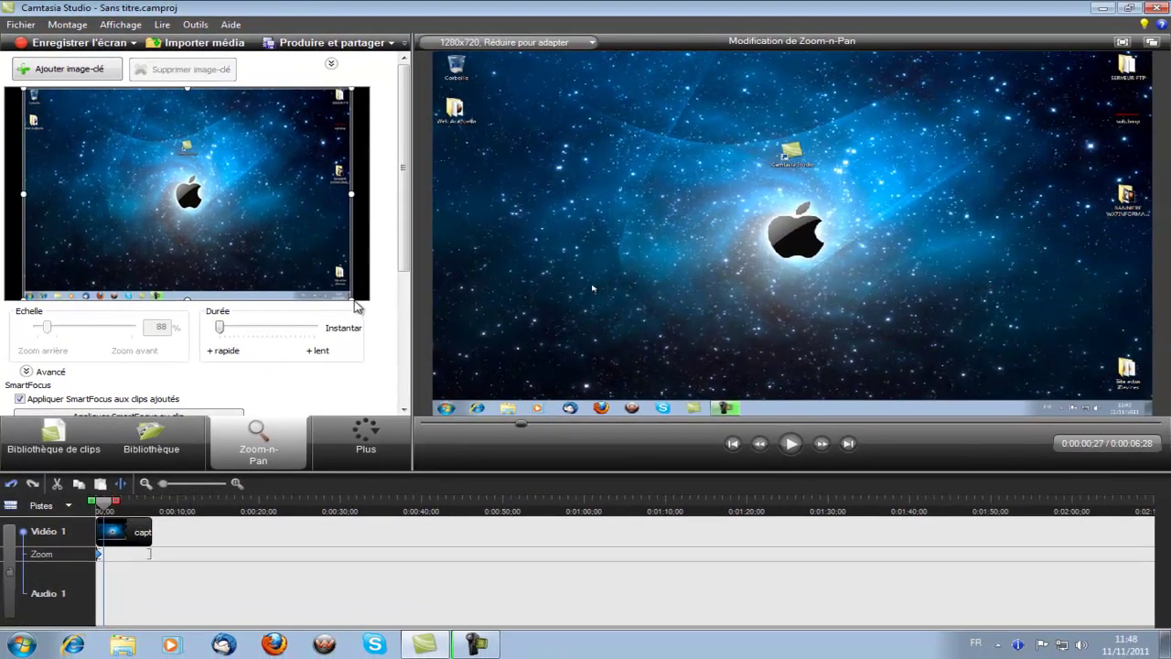
drag(353, 300, 165, 170)
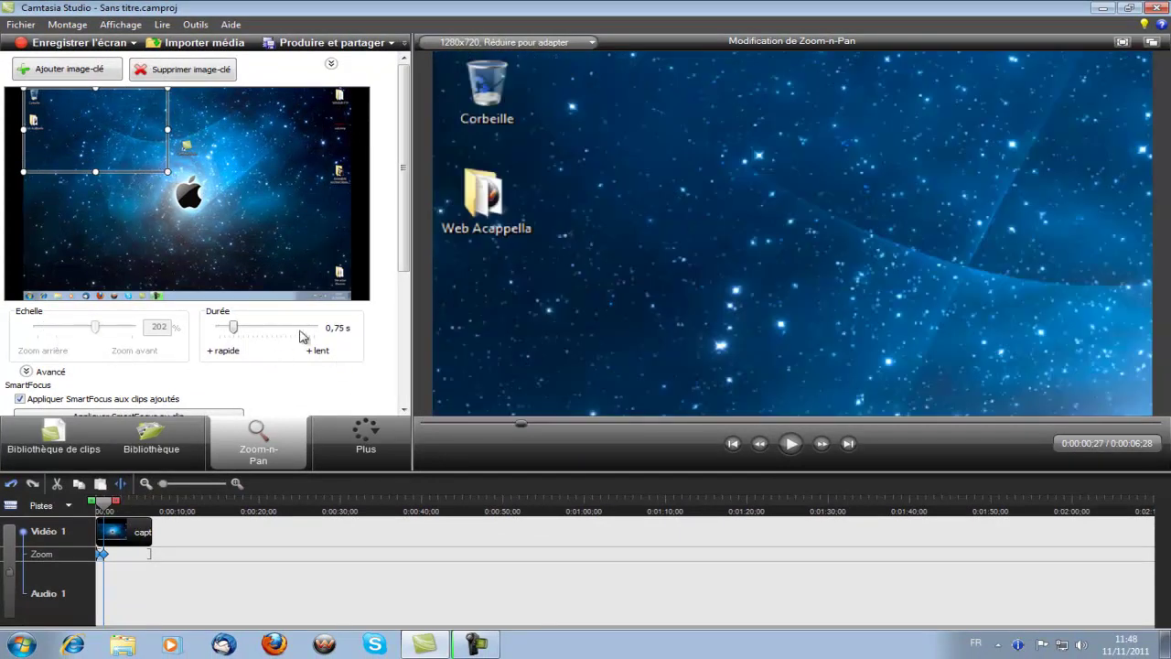
Play back the beginning of the clip to check the zoom animation
click(790, 443)
click(790, 442)
drag(555, 428, 447, 423)
click(790, 443)
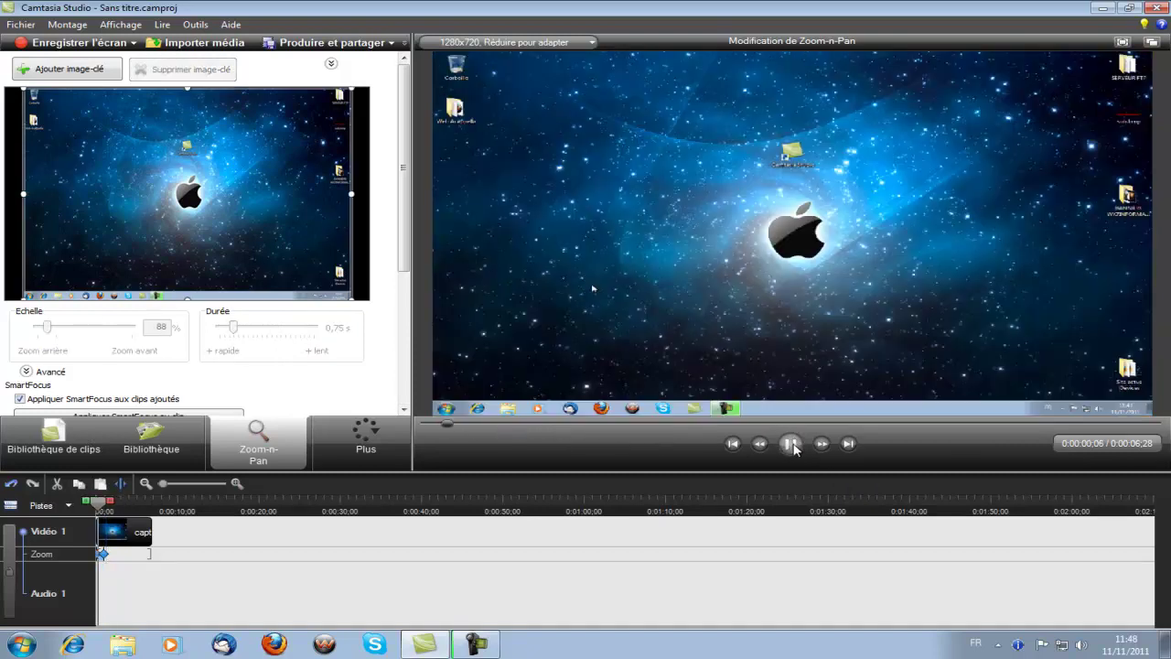
click(791, 443)
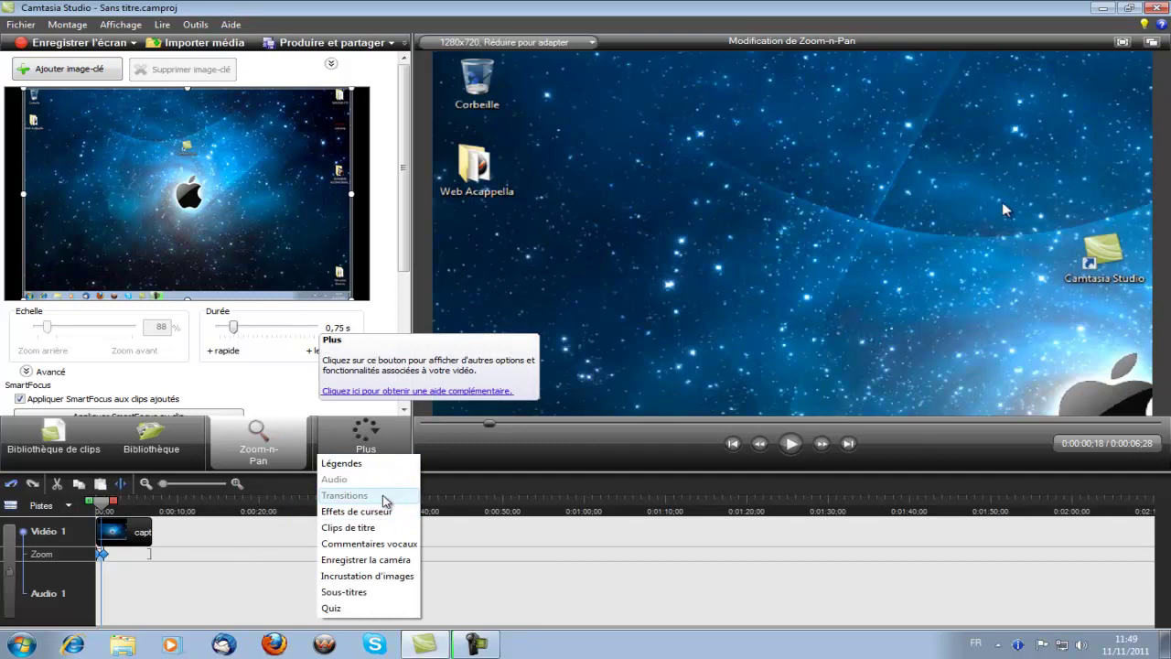
Paste a second copy of the capture clip directly after the first one on the Vidéo 1 track
click(153, 509)
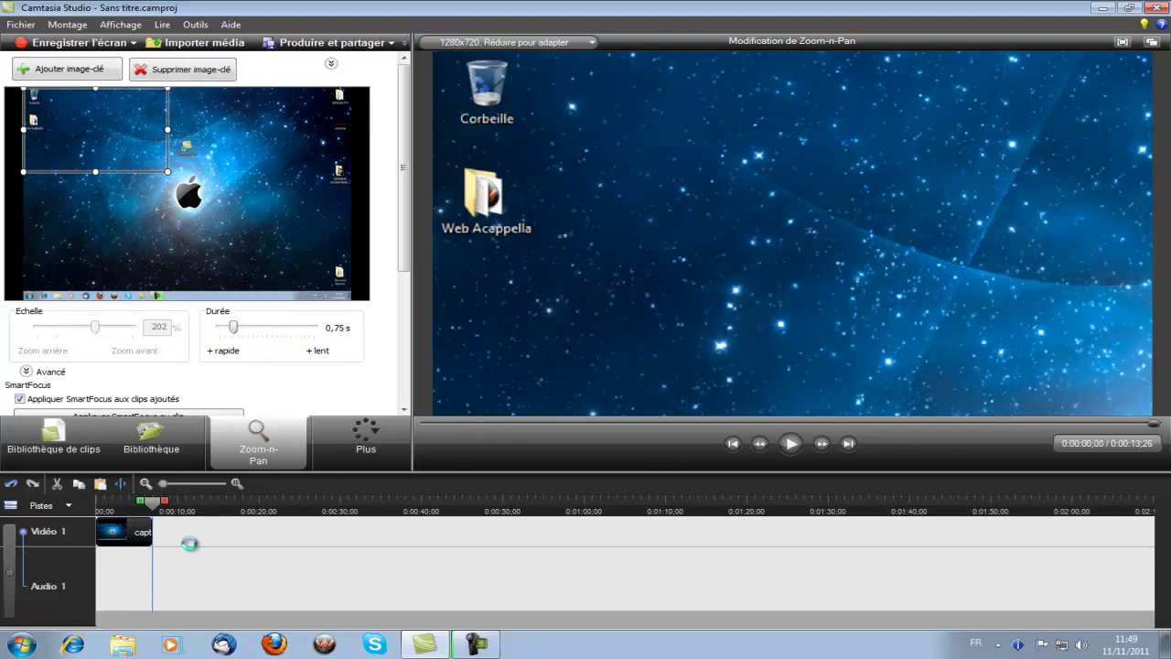
key(ctrl+v)
Insert the Etirement transition between the two capture-1_Screen.avi clips
click(343, 441)
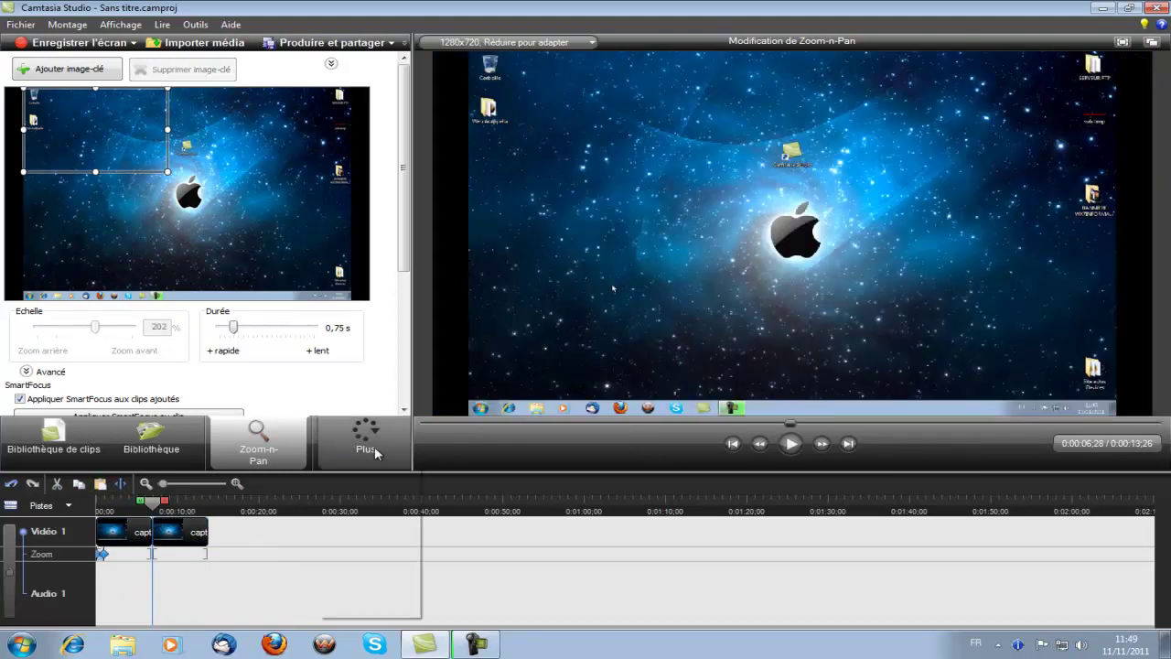
click(345, 495)
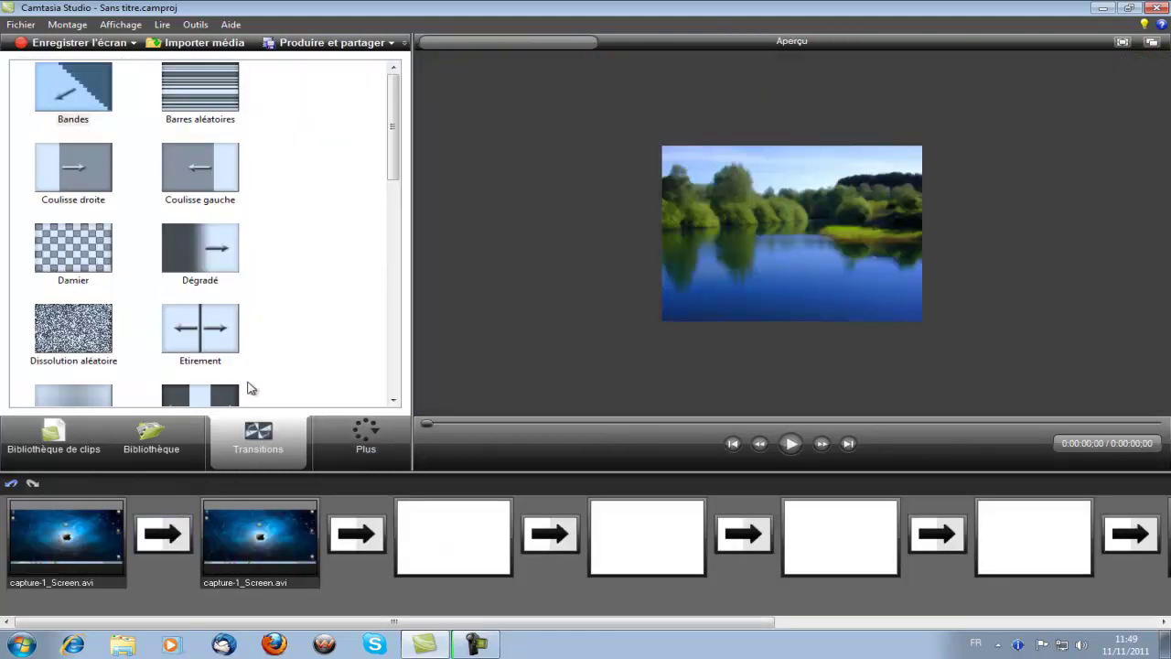
click(80, 346)
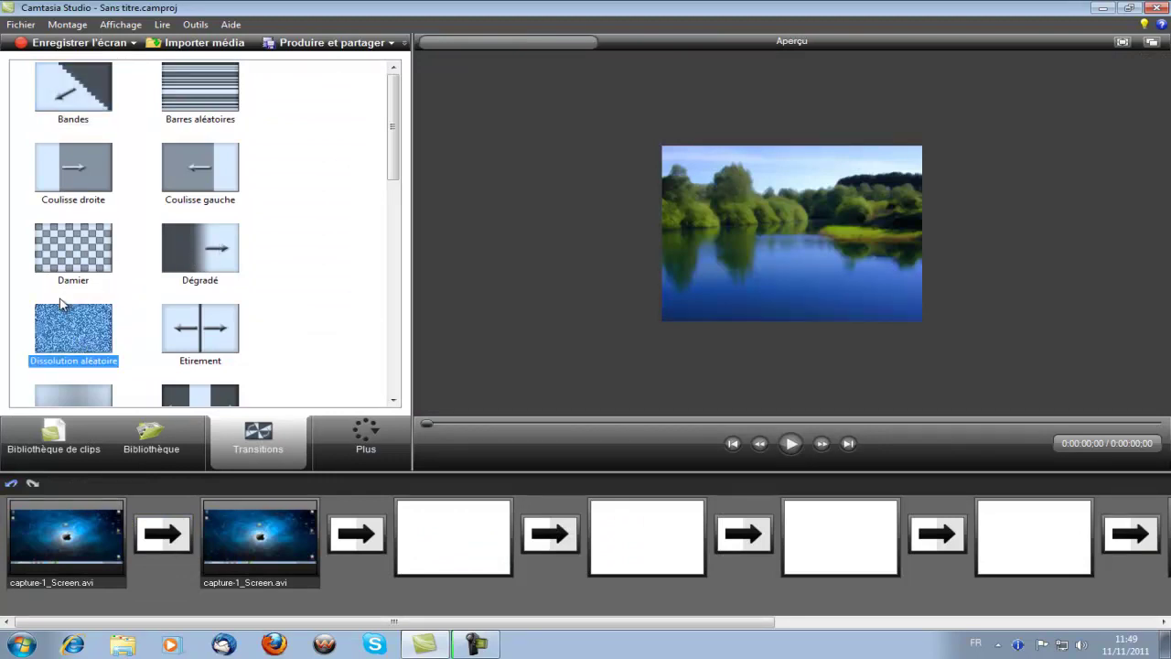
drag(174, 317, 164, 533)
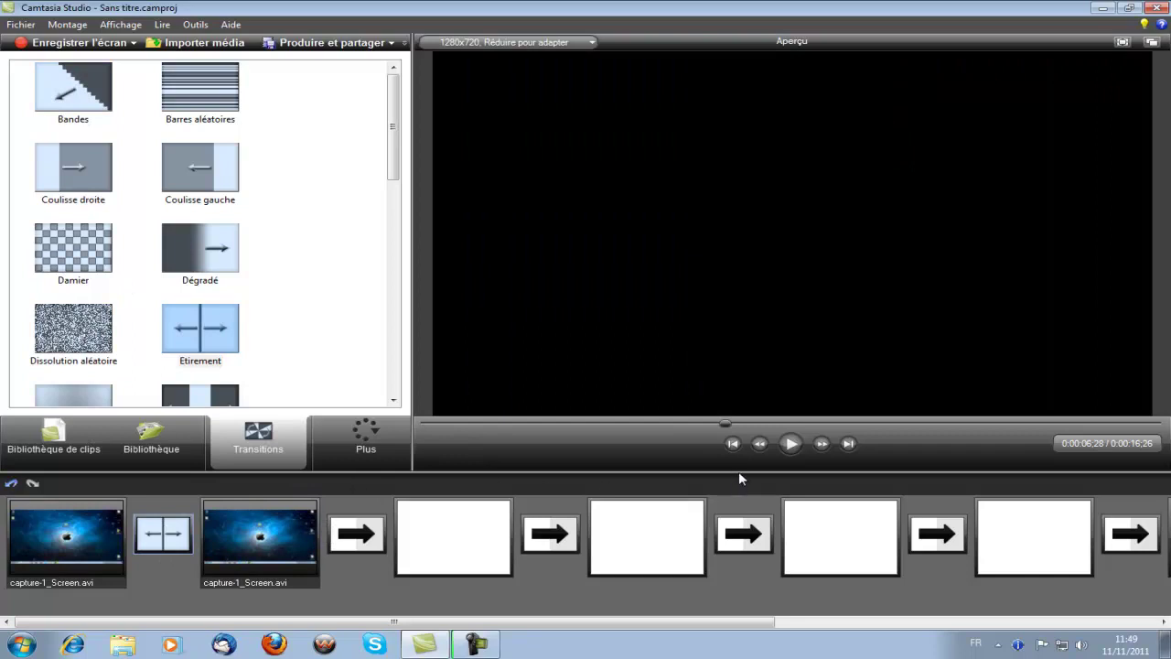
Play back the transition between the two clips and pause in the second clip
click(790, 443)
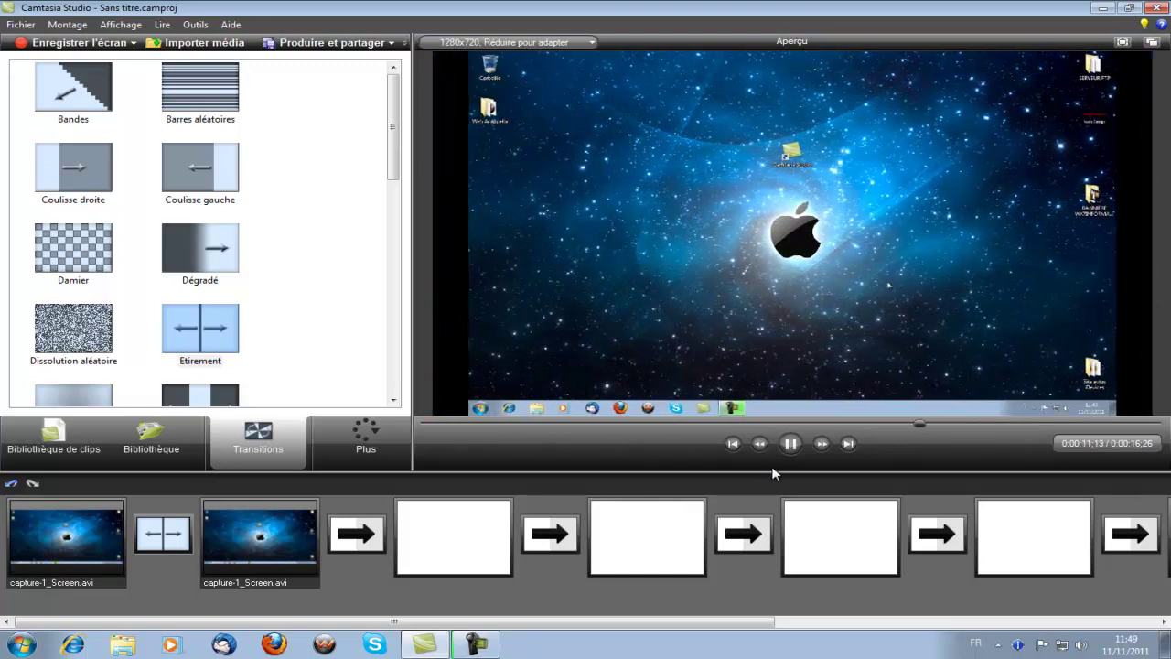
click(790, 444)
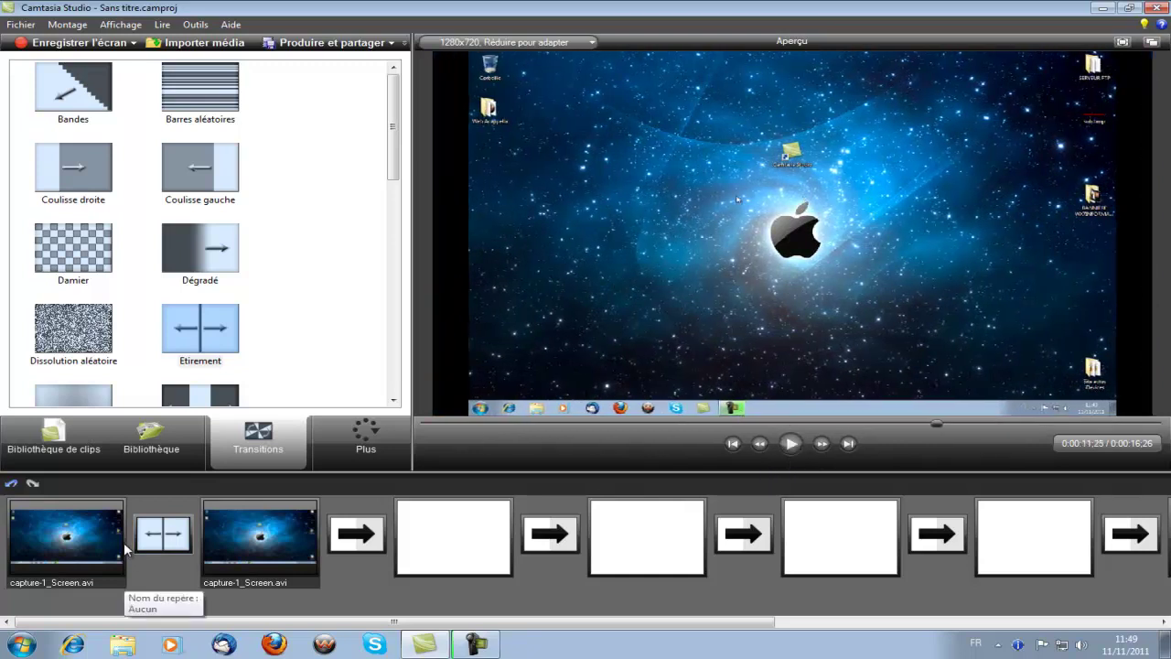
Return to the timeline and add a Zoom-n-Pan keyframe at 0:00:09;28, the second clip's start, framing the whole recorded desktop at 88 %
key(ctrl+t)
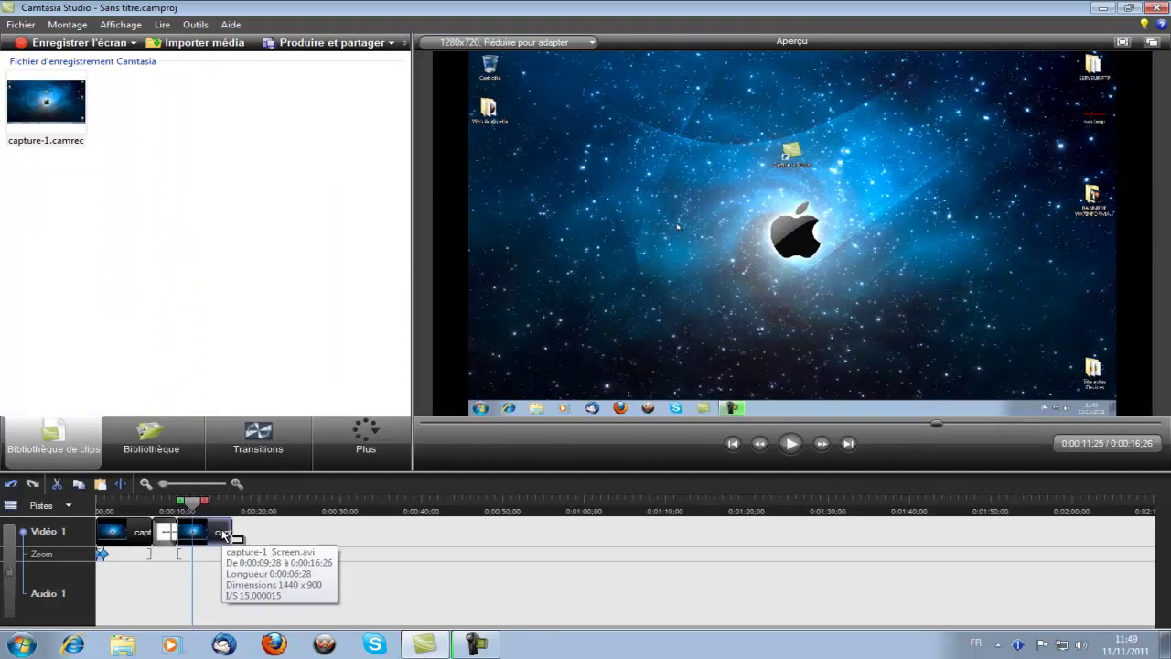
click(176, 510)
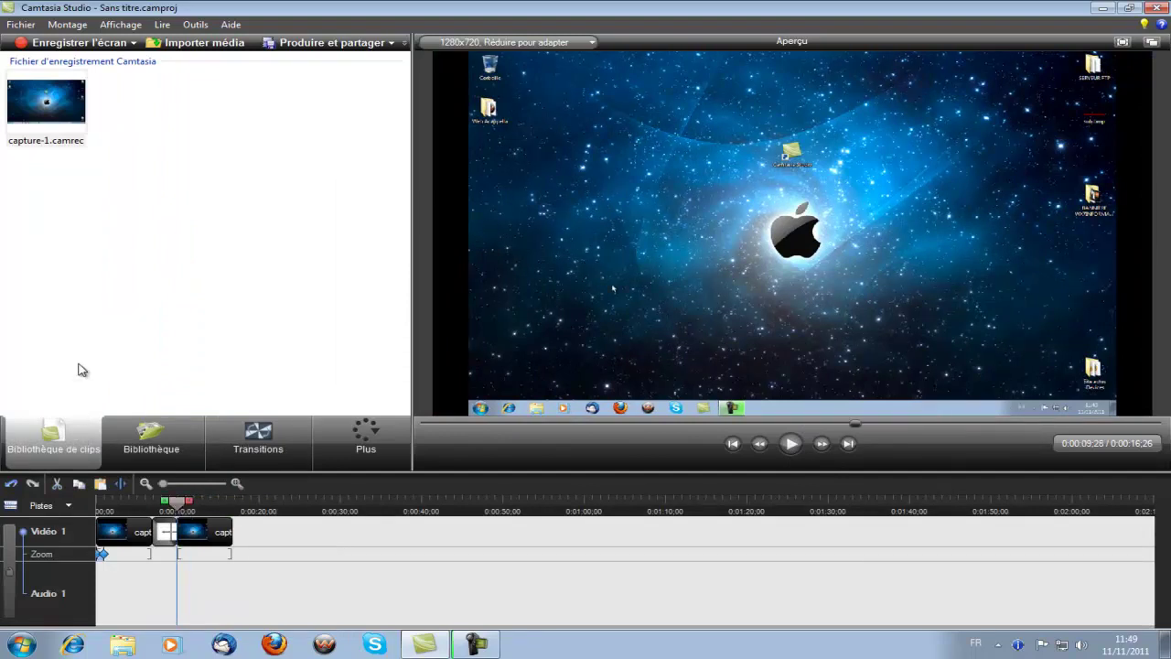
click(371, 430)
click(374, 482)
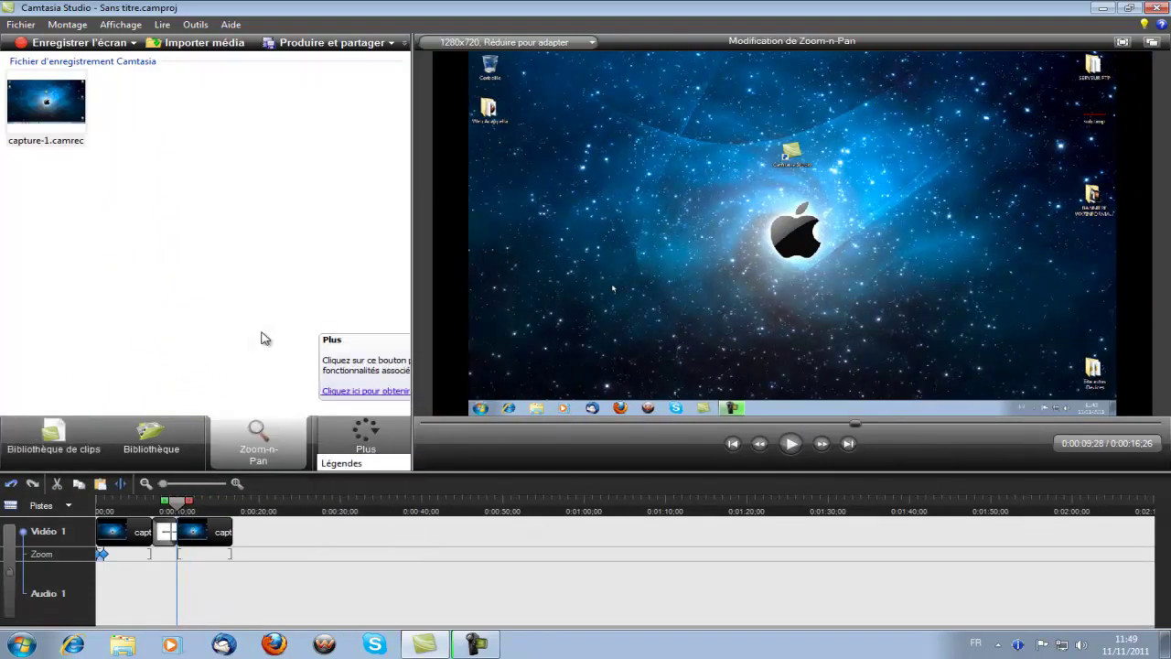
click(99, 165)
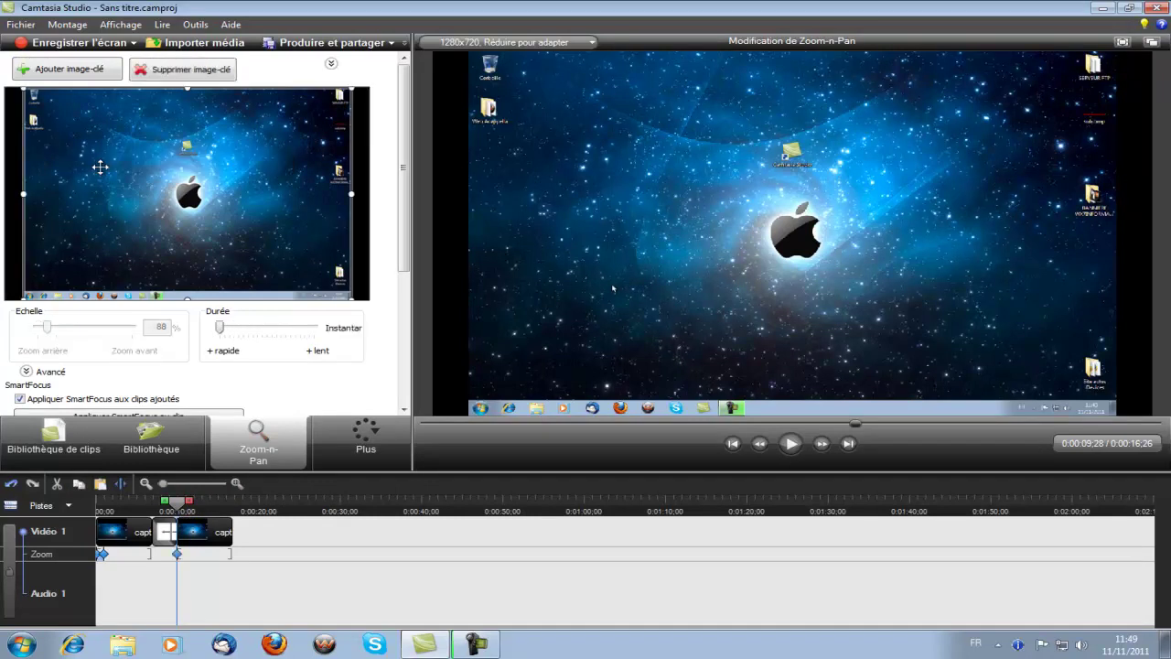
click(140, 530)
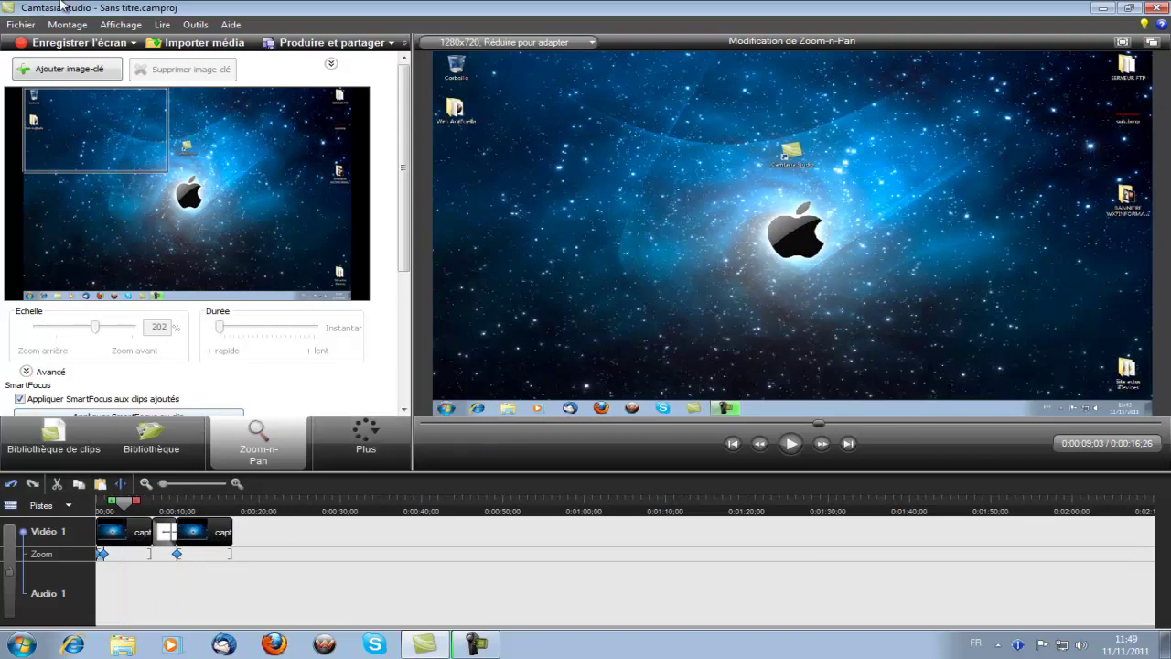
double_click(104, 8)
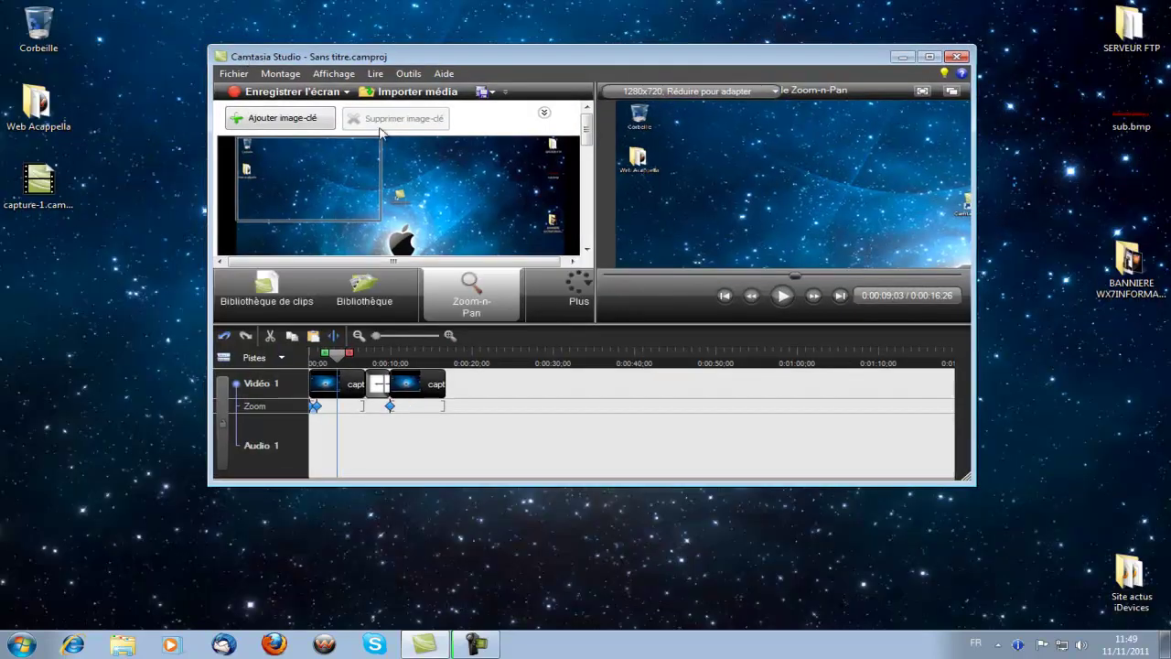
double_click(379, 59)
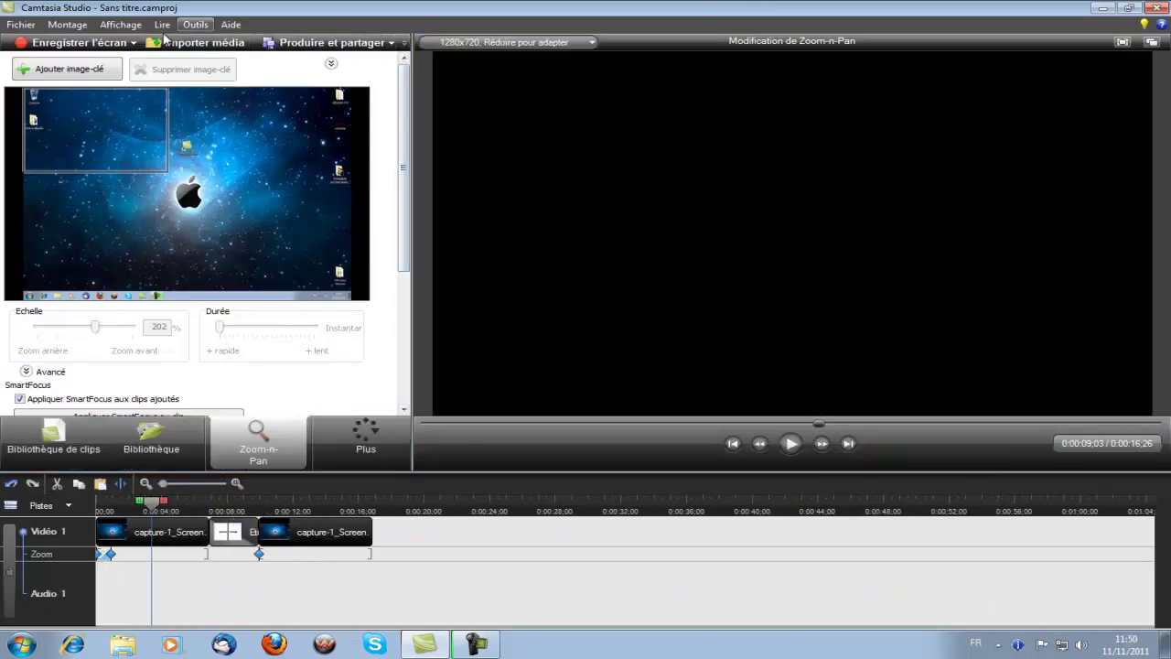
Start producing the video with the HD preset (1280 x 720, MP4) and continue to the file name settings
click(319, 45)
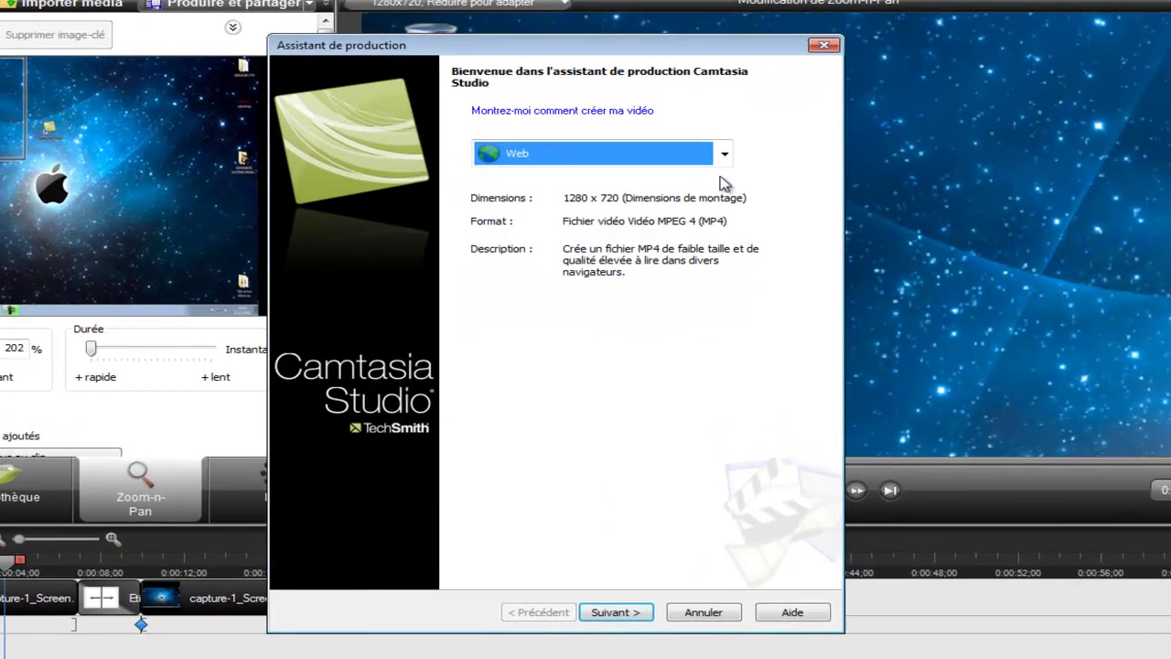
click(718, 166)
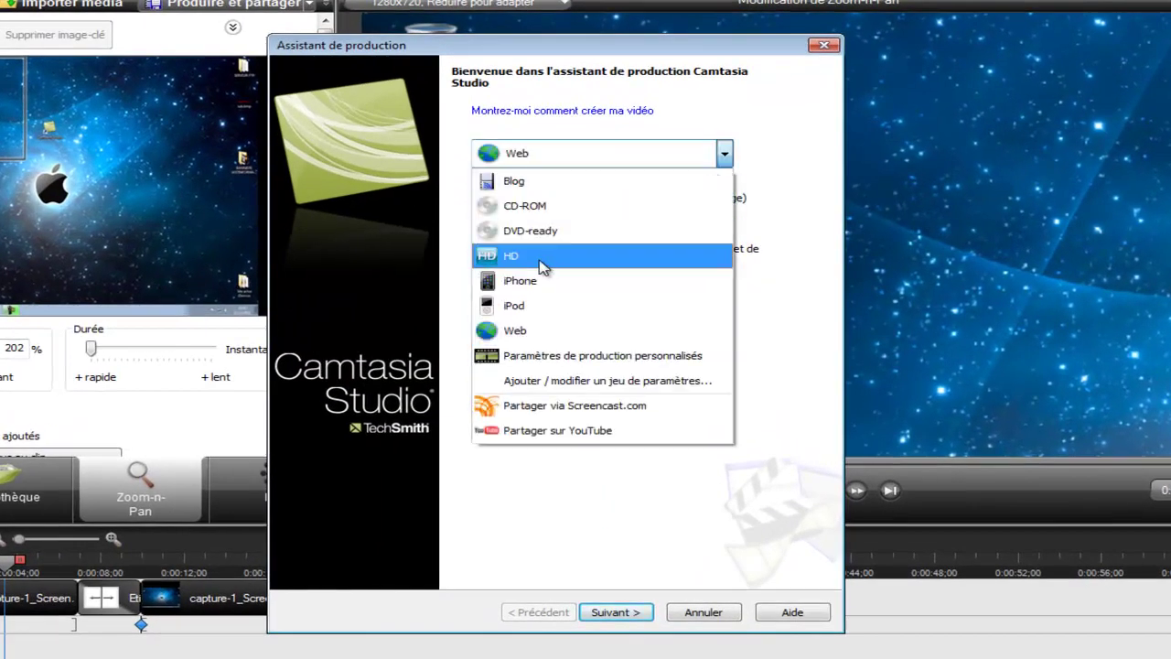
click(541, 265)
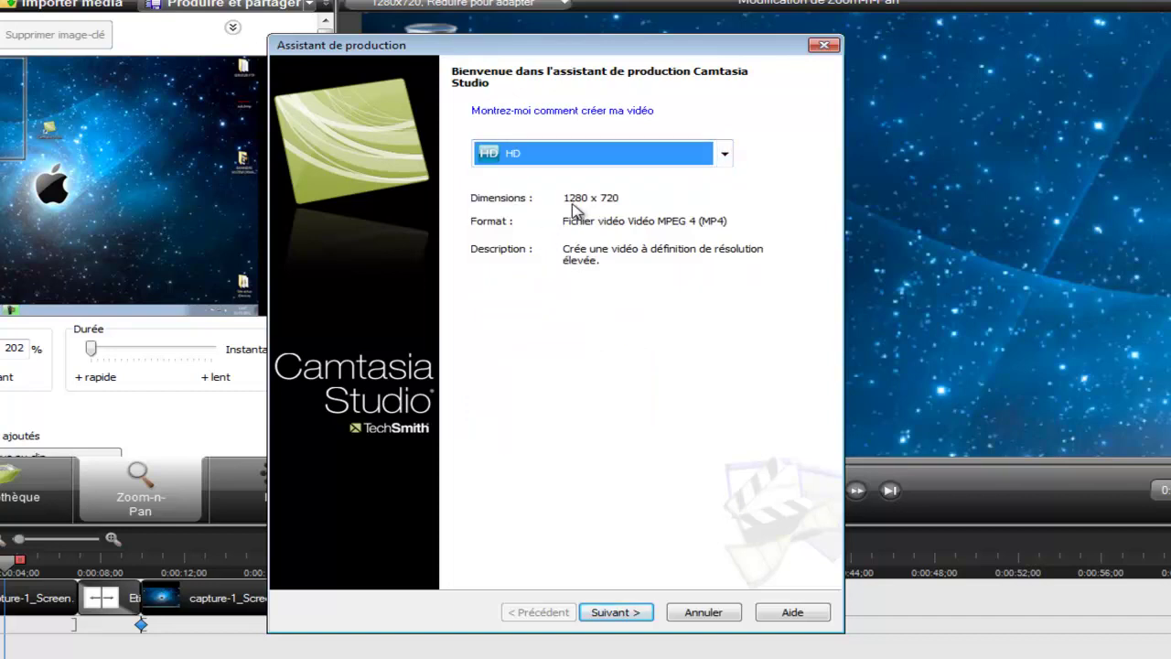
click(628, 614)
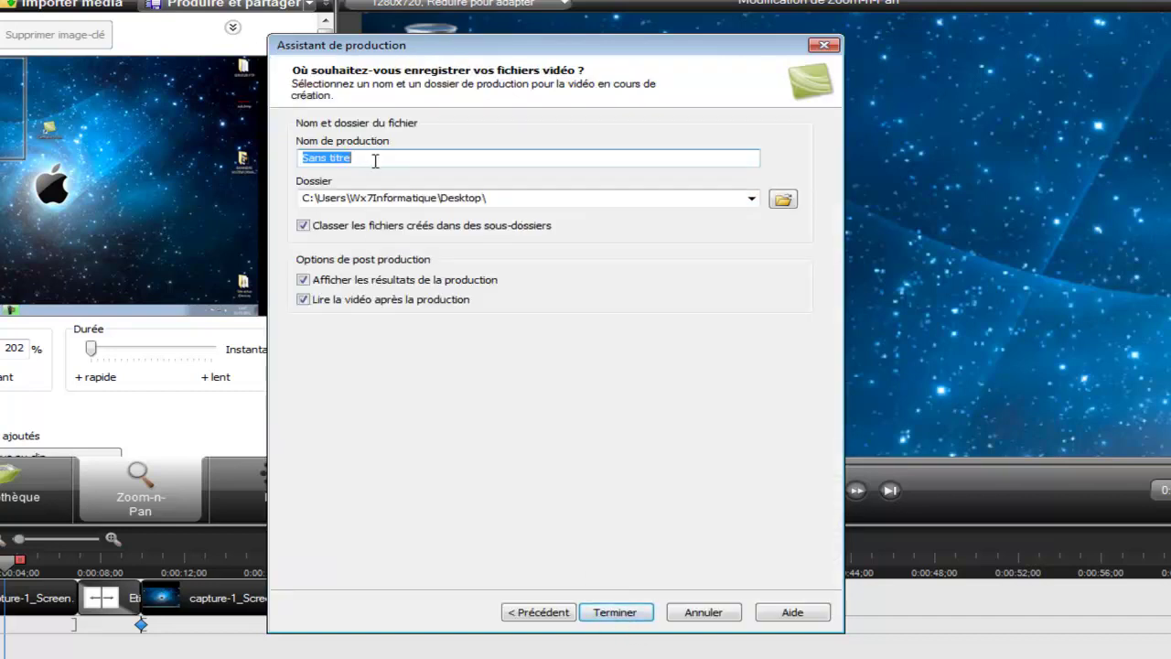
Name the production VIDEO_TUTO, turn off sorting files into subfolders, produce the video in the Desktop folder and close the results
text(VDE)
text(IDE)
text(O_TUTO)
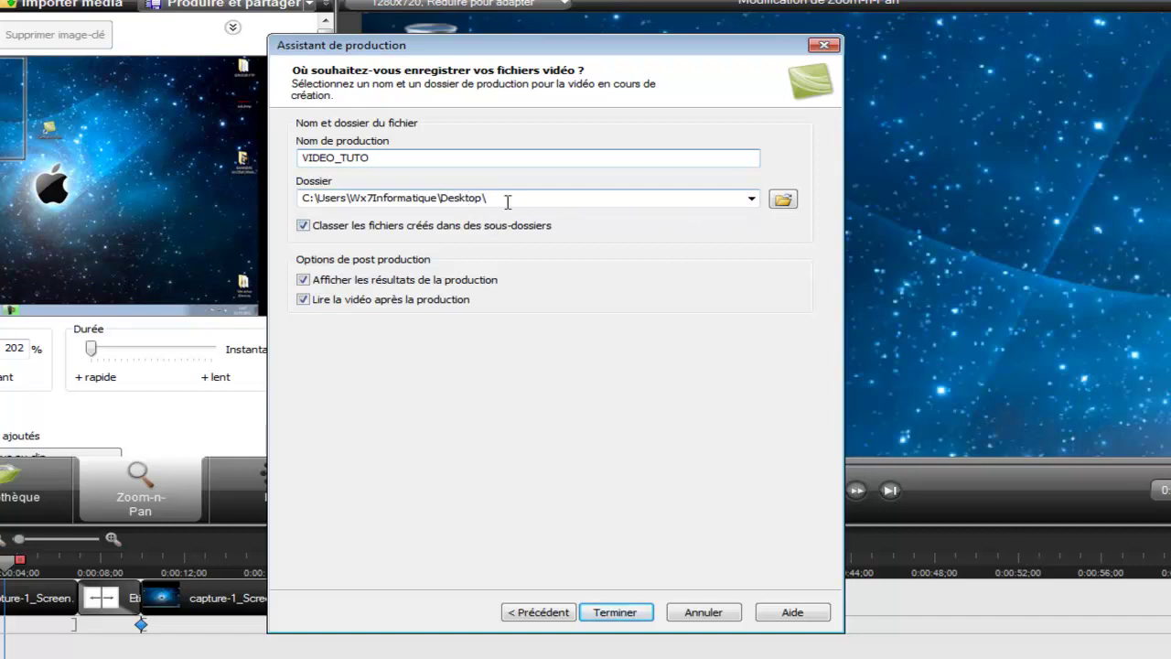
click(378, 227)
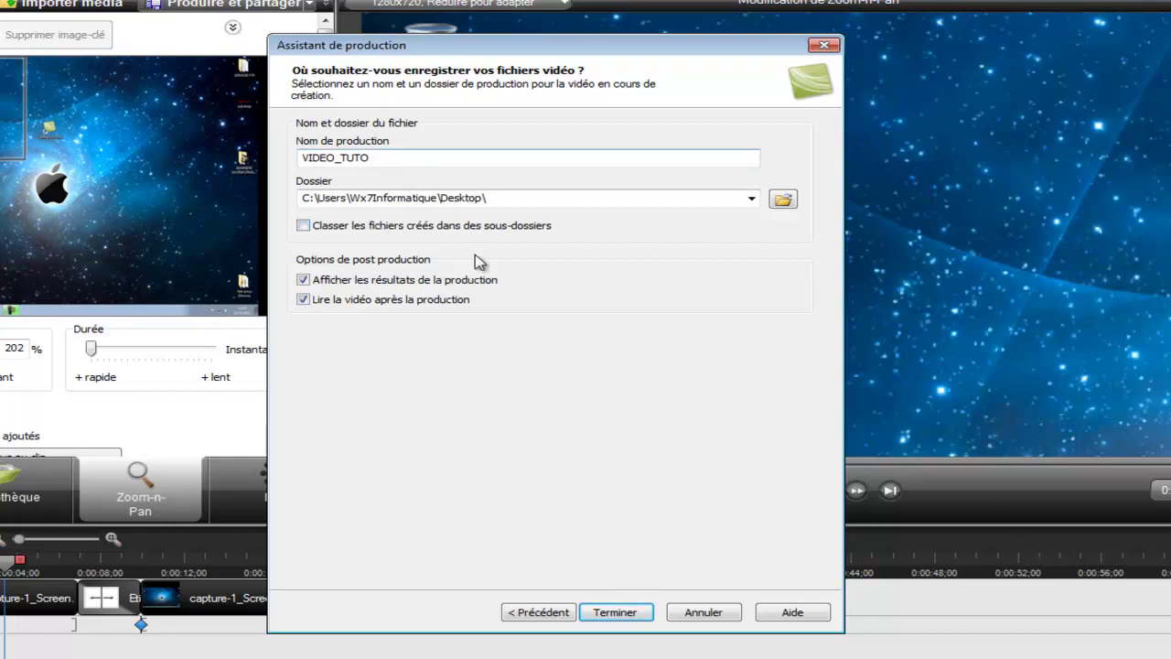
click(618, 622)
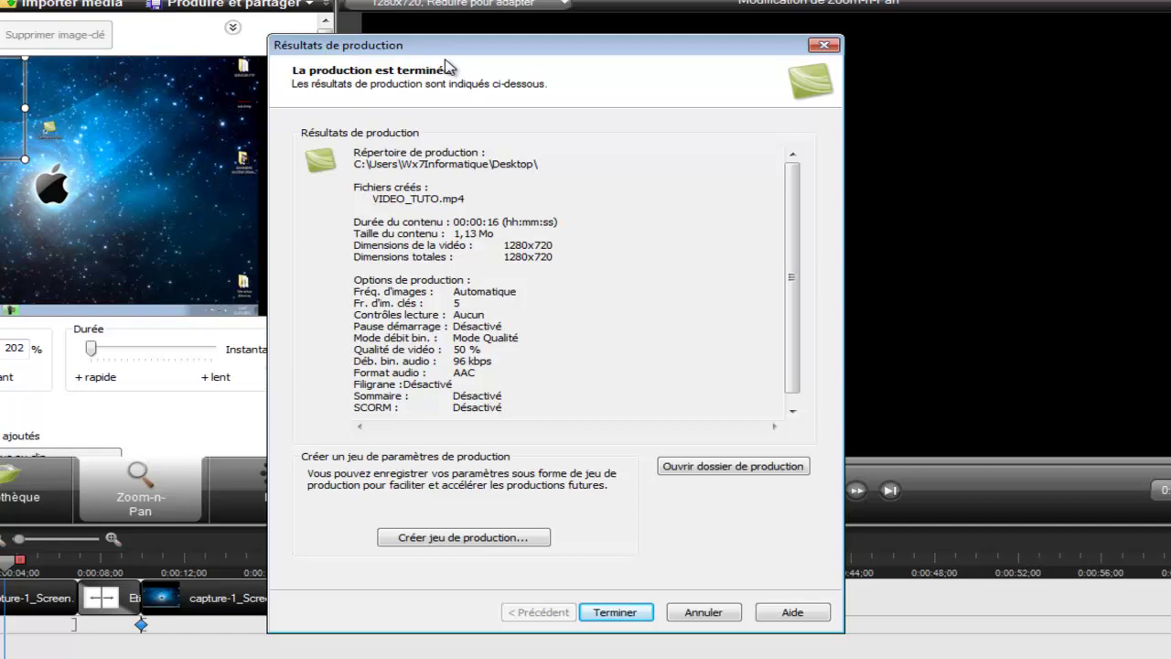
click(622, 610)
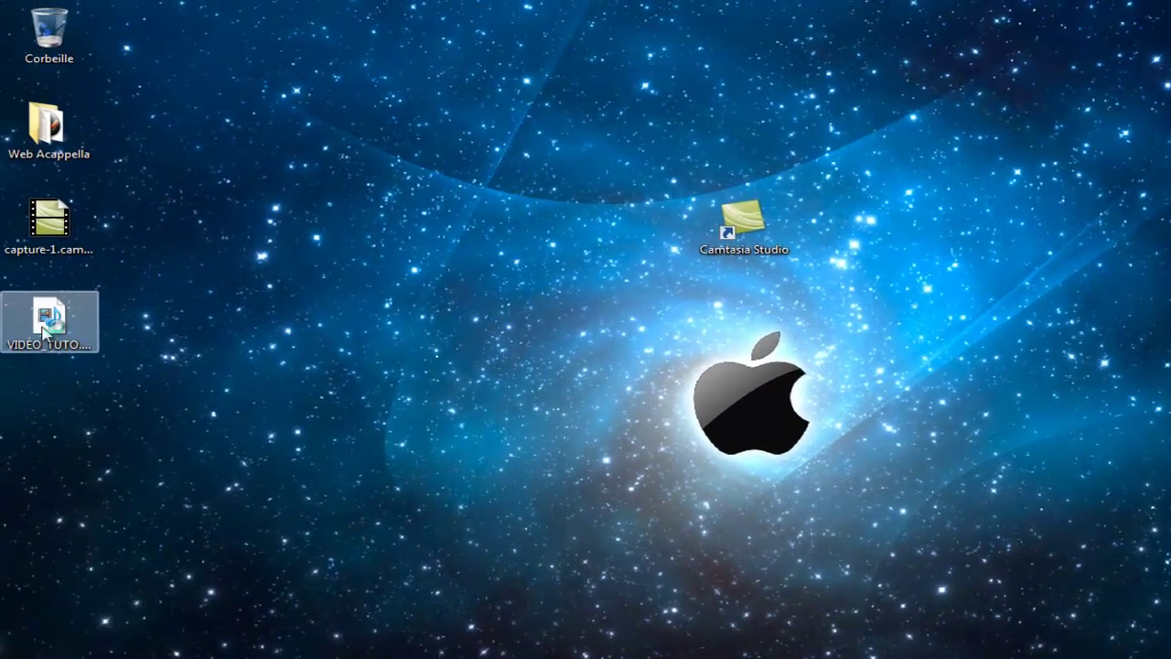
Open the produced VIDEO_TUTO file from the desktop, watch its zoom and transition in the media player, and close the player
drag(48, 320, 178, 352)
double_click(156, 357)
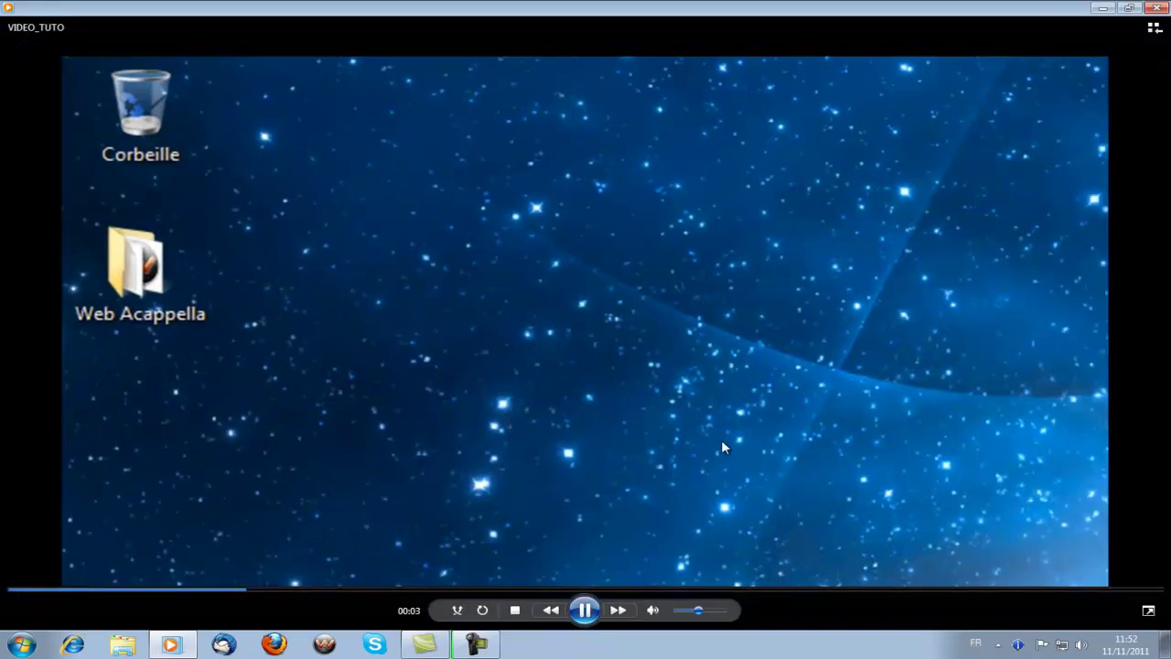
click(748, 443)
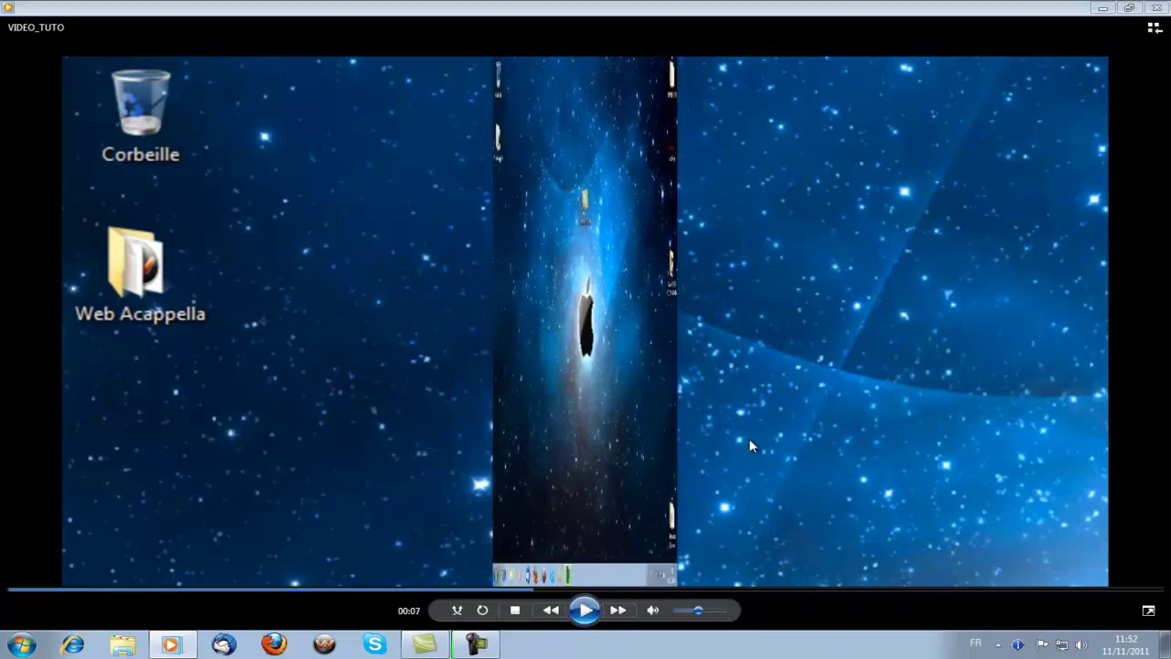
click(1156, 7)
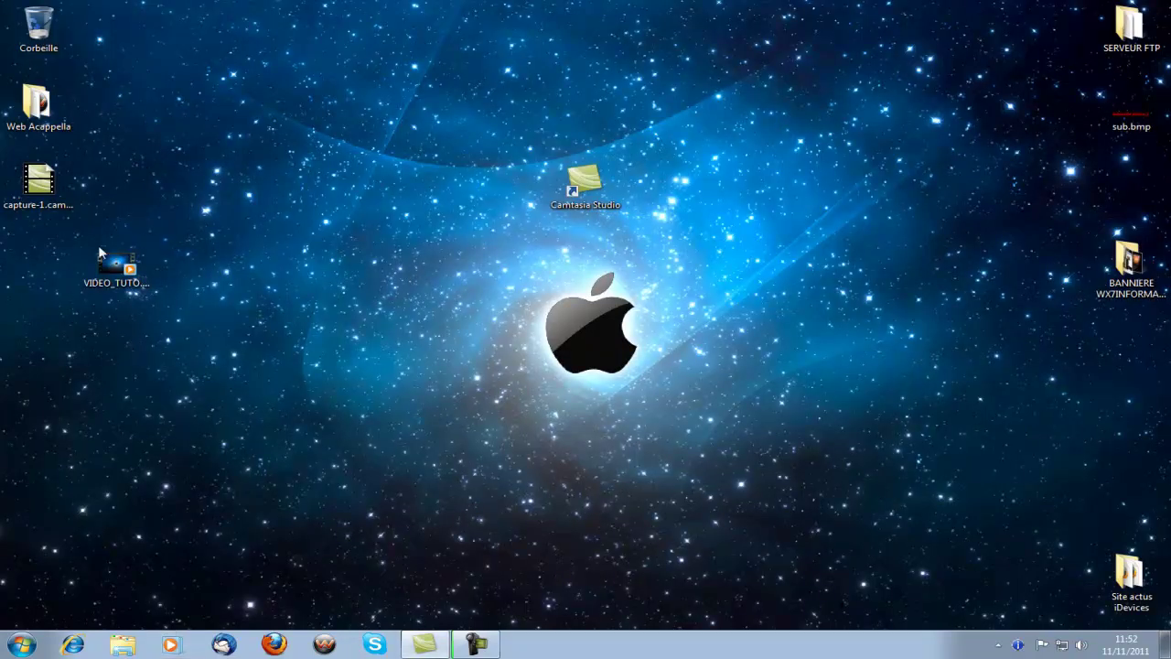
Switch to Firefox and view the wx7informatique YouTube channel, website, forum and Facebook page
click(282, 272)
click(275, 644)
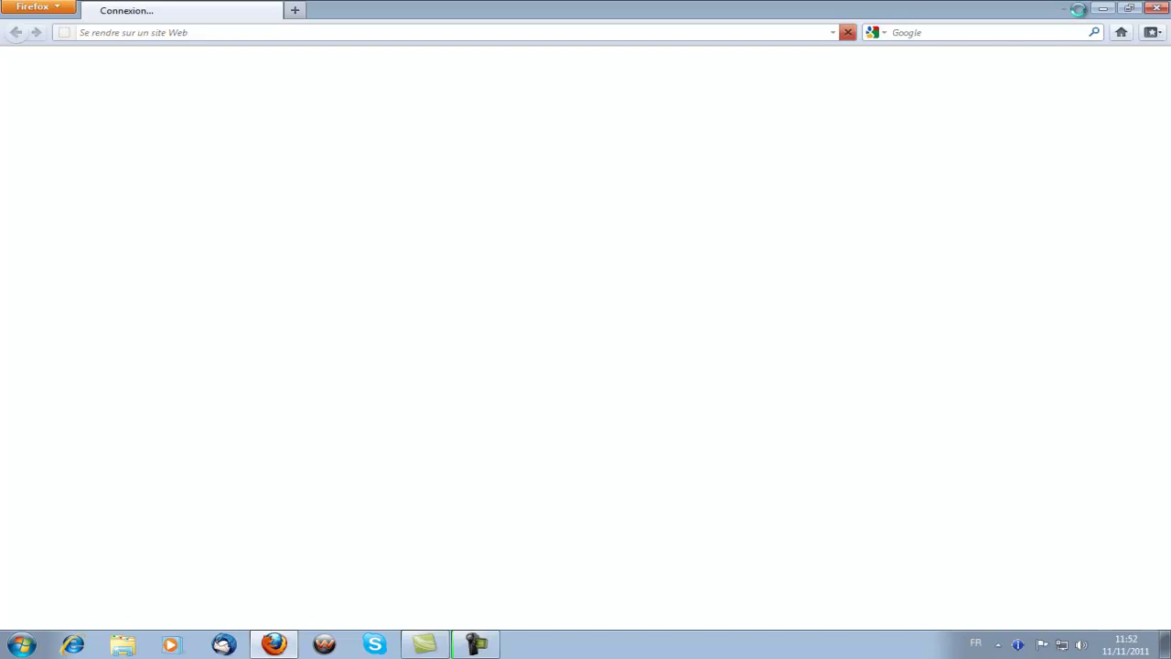
key(super+d)
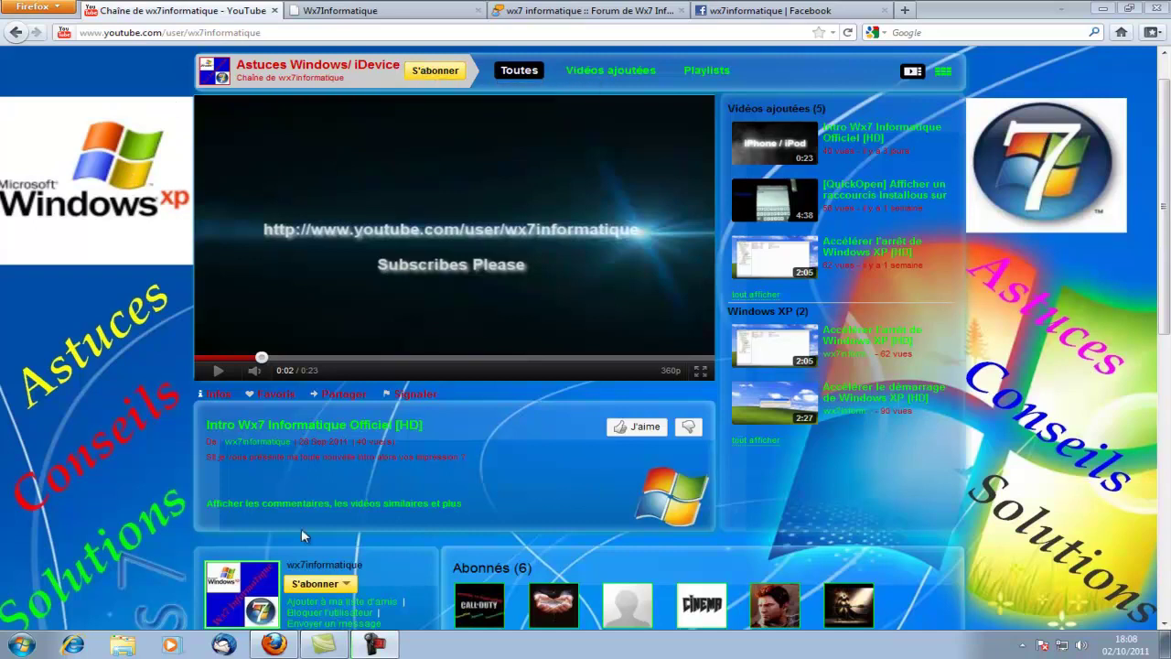
click(307, 11)
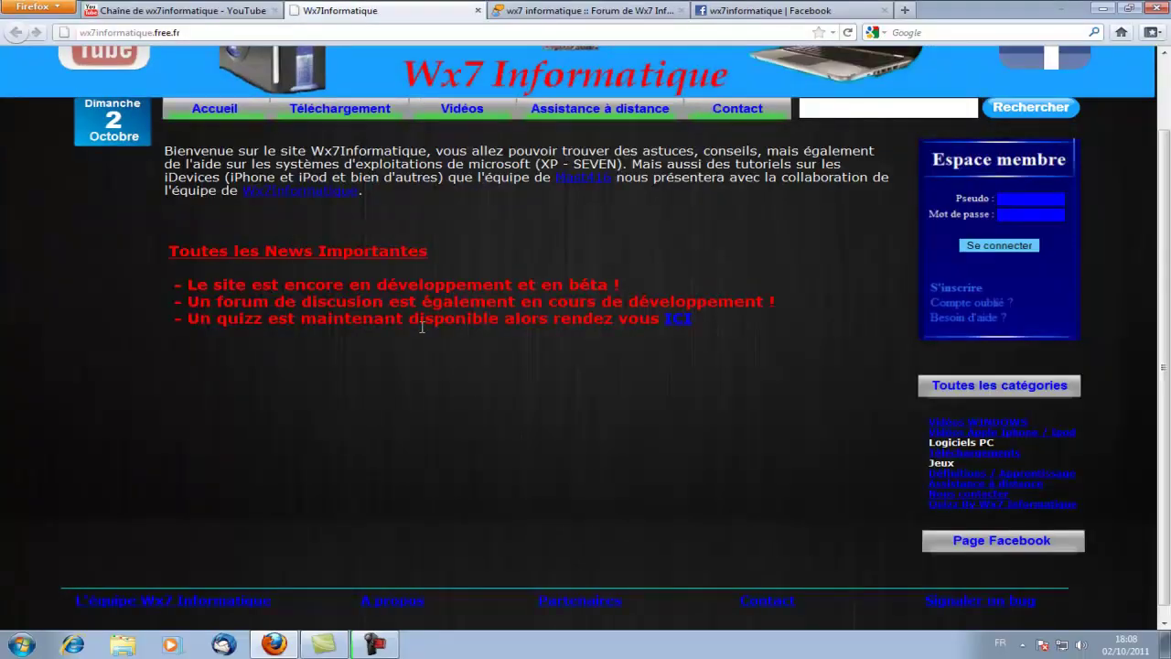
click(685, 320)
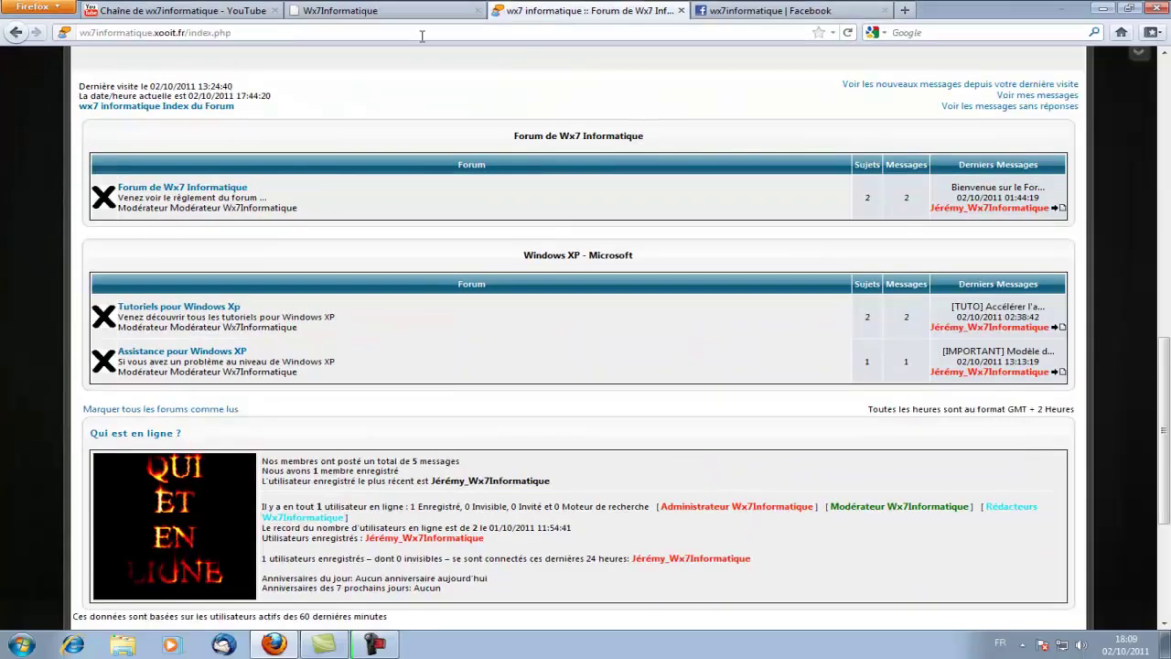
click(723, 10)
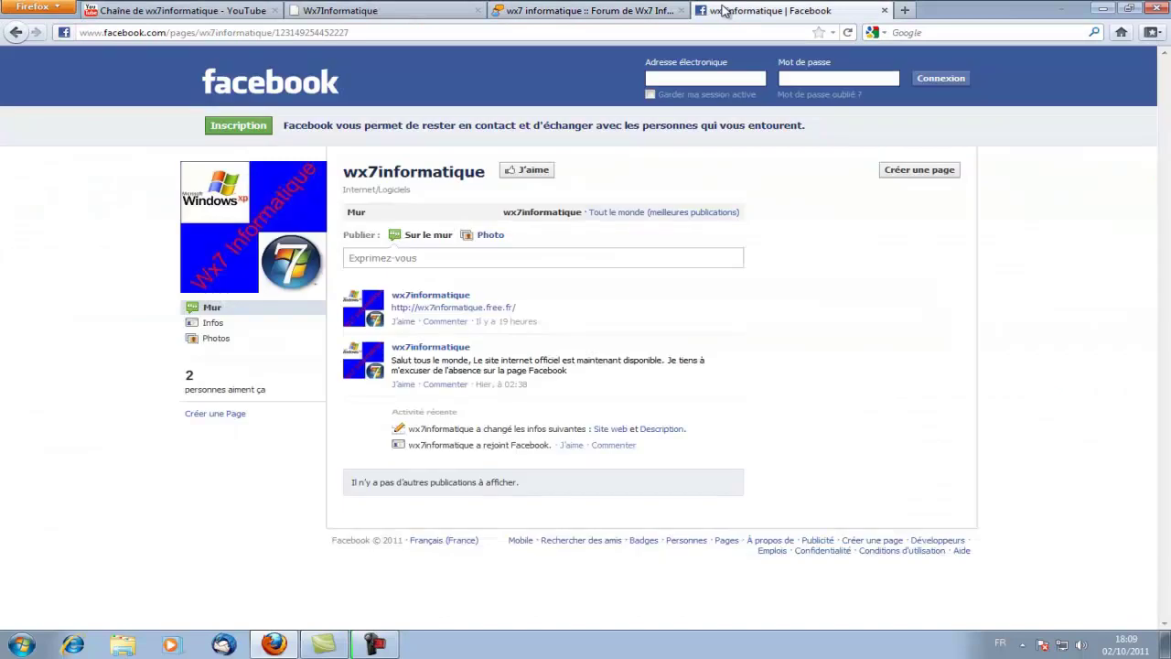